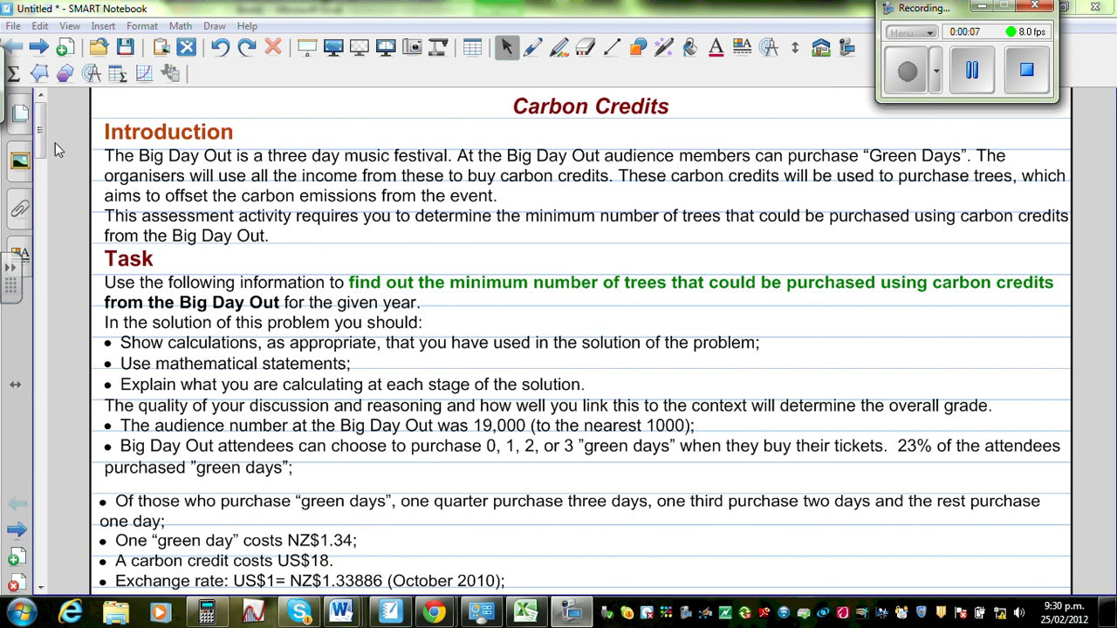
Switch the SMART Notebook pen to black freehand ink
mouse_move(40, 147)
mouse_down()
mouse_move(39, 209)
mouse_move(39, 138)
mouse_up()
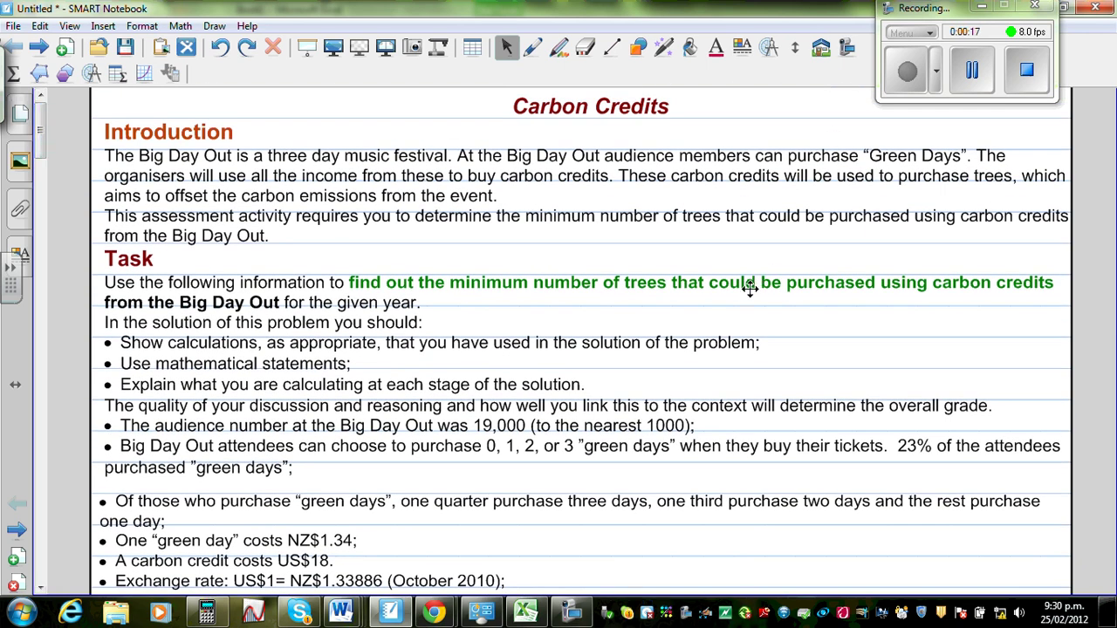
click(532, 48)
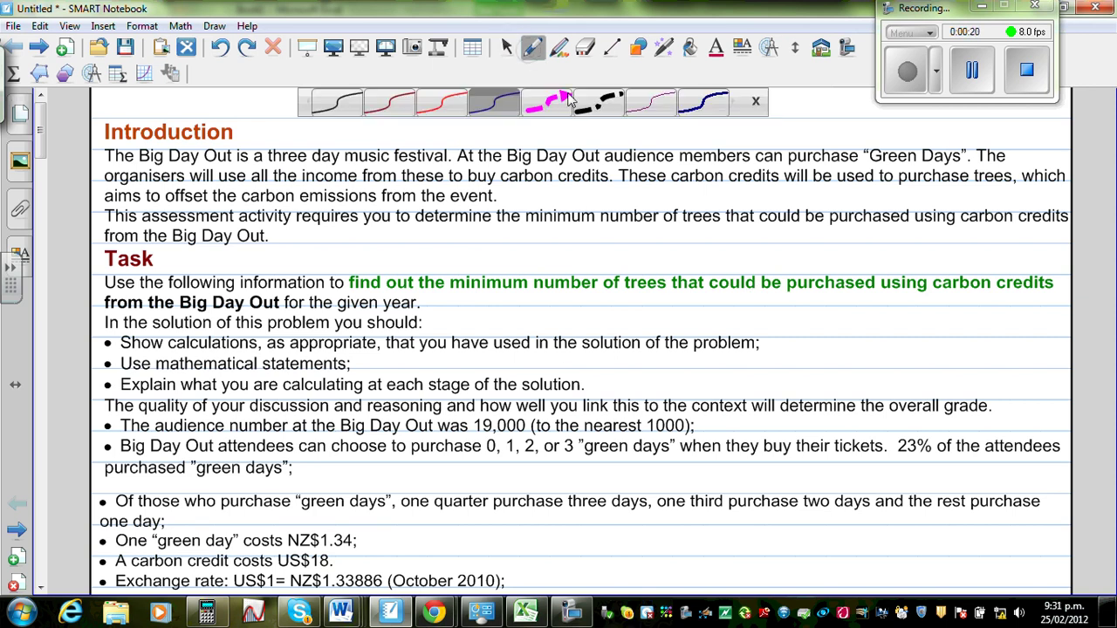
click(333, 109)
click(756, 104)
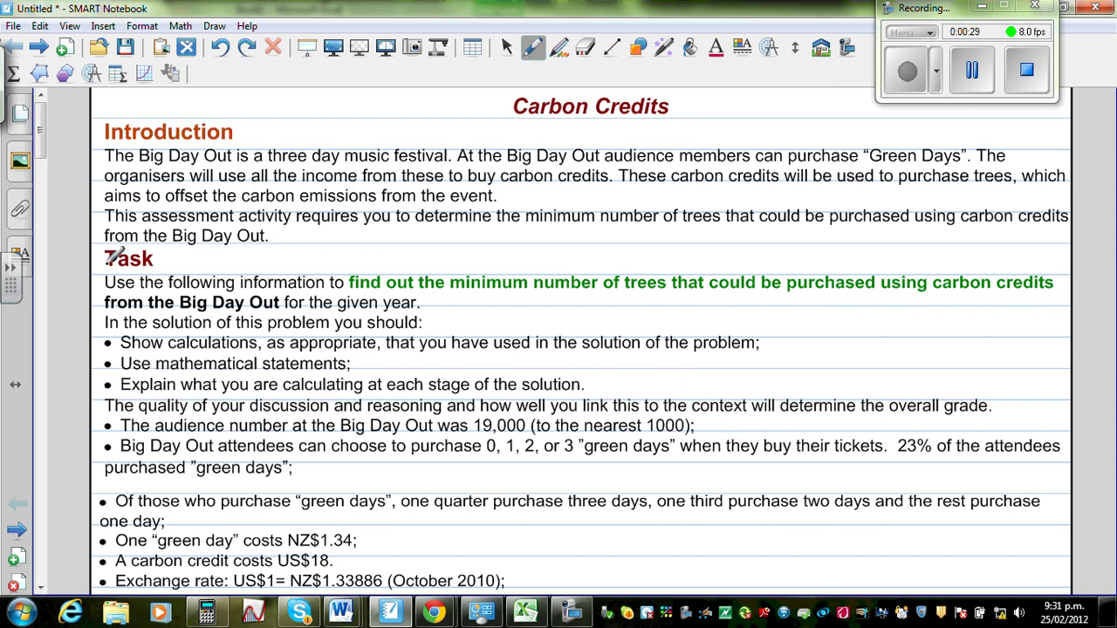
Try marking ink strokes near 19,000 while scrolling through the task page
drag(36, 138, 40, 143)
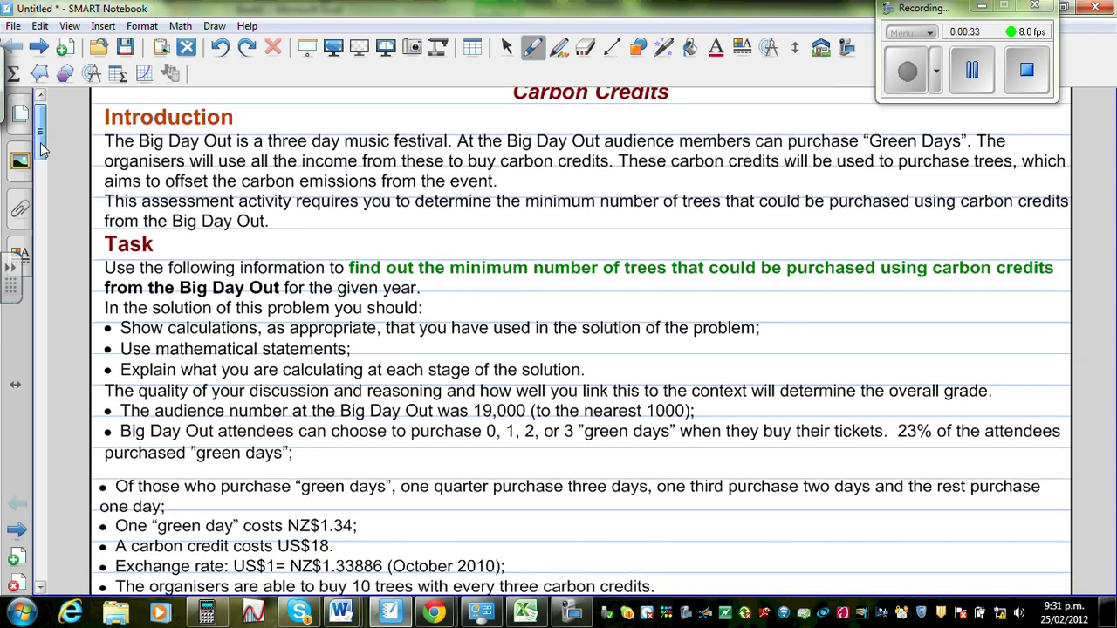
drag(41, 146, 41, 146)
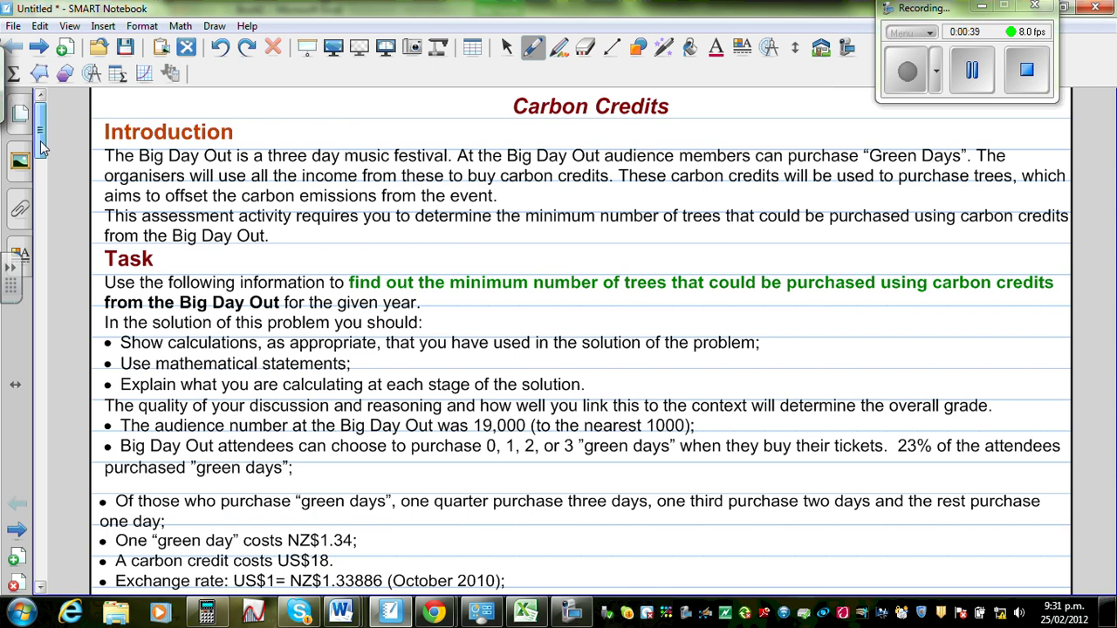
scroll(41, 146, down, 1)
scroll(41, 151, down, 1)
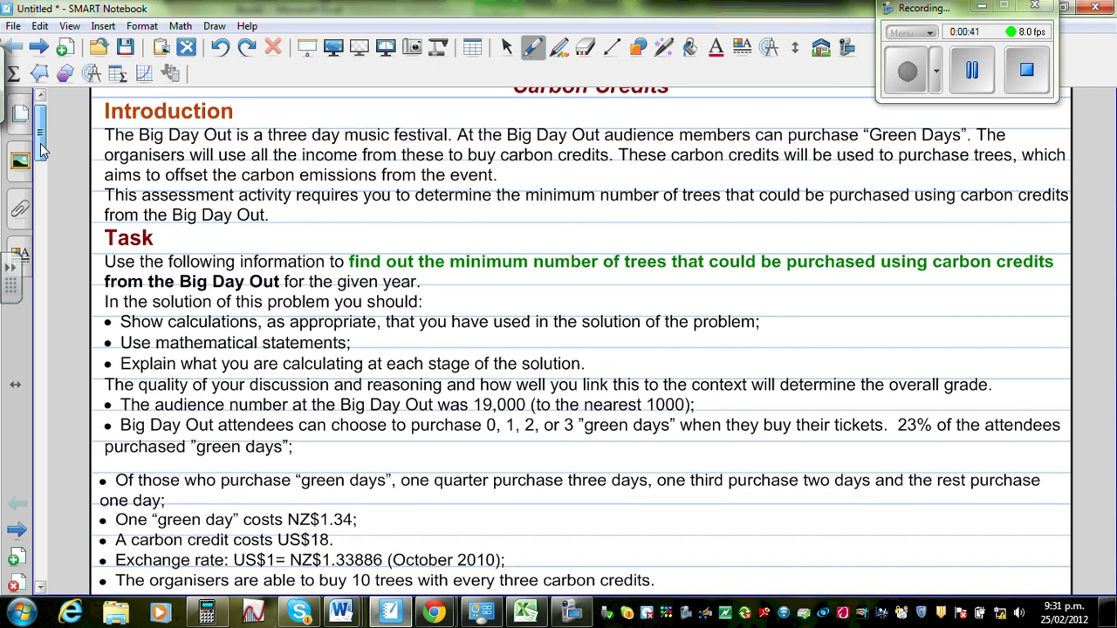
scroll(41, 150, down, 1)
scroll(41, 151, up, 2)
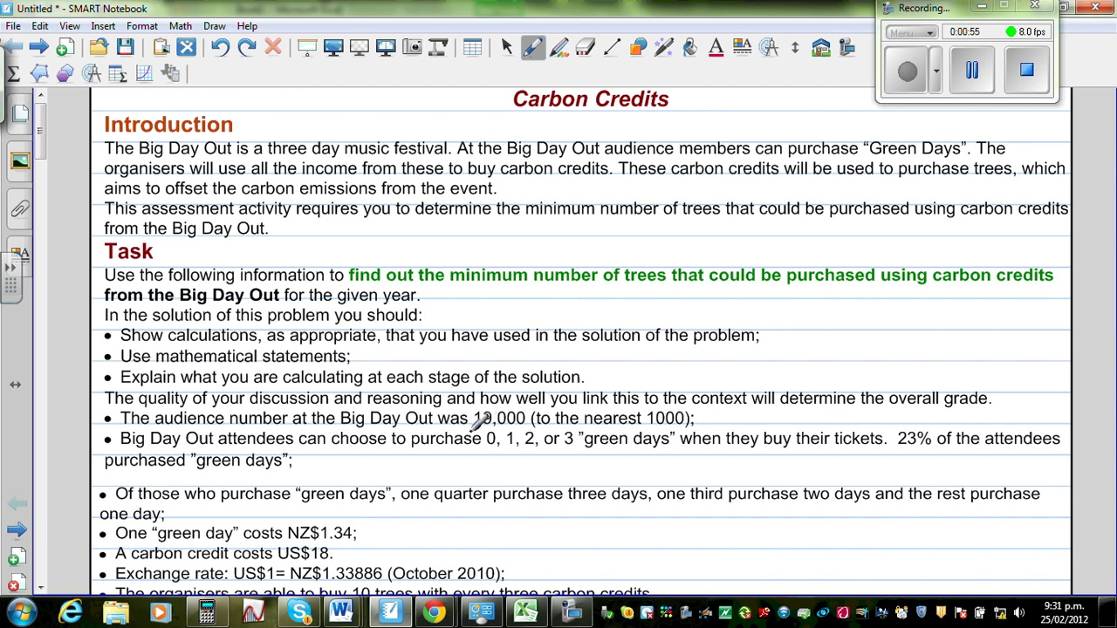
Underline 19,000, the 1 and 2 green-day options, and the price NZ$1.34
drag(475, 427, 531, 427)
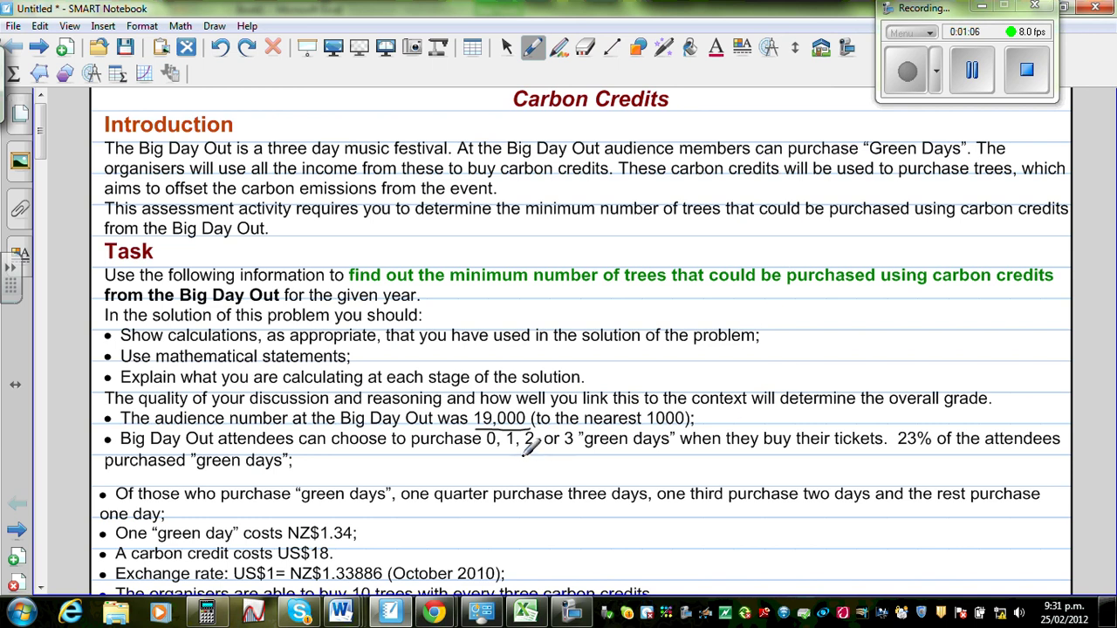
drag(504, 448, 575, 452)
drag(321, 541, 353, 541)
drag(41, 137, 41, 154)
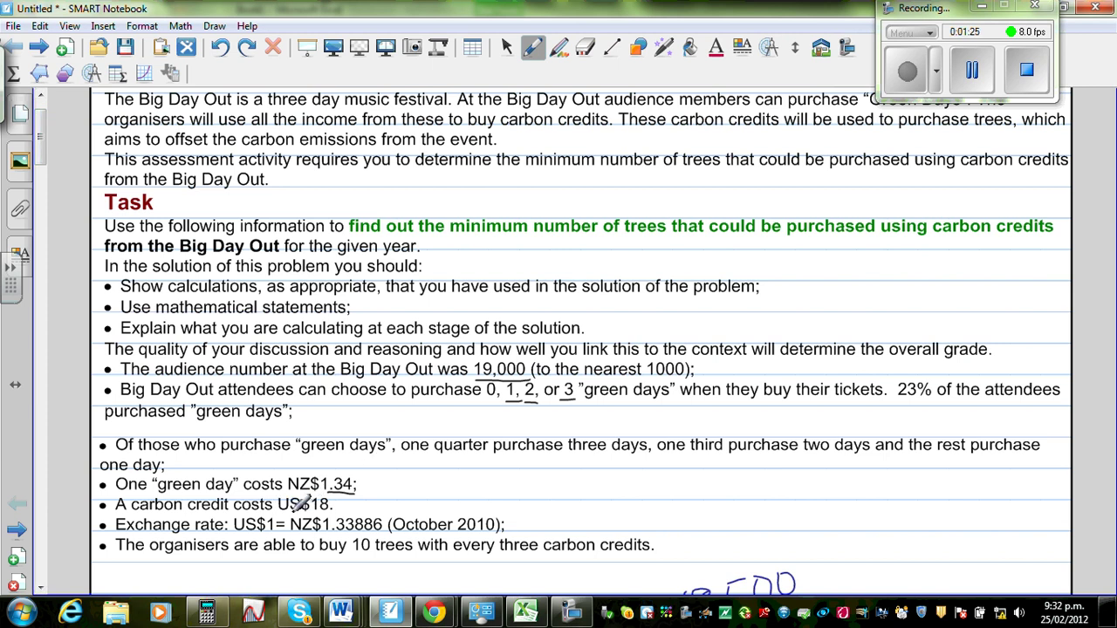
Underline US$18, the exchange rate, October 2010, three carbon and 10 trees, then write '18500 – 19'
drag(279, 514, 332, 514)
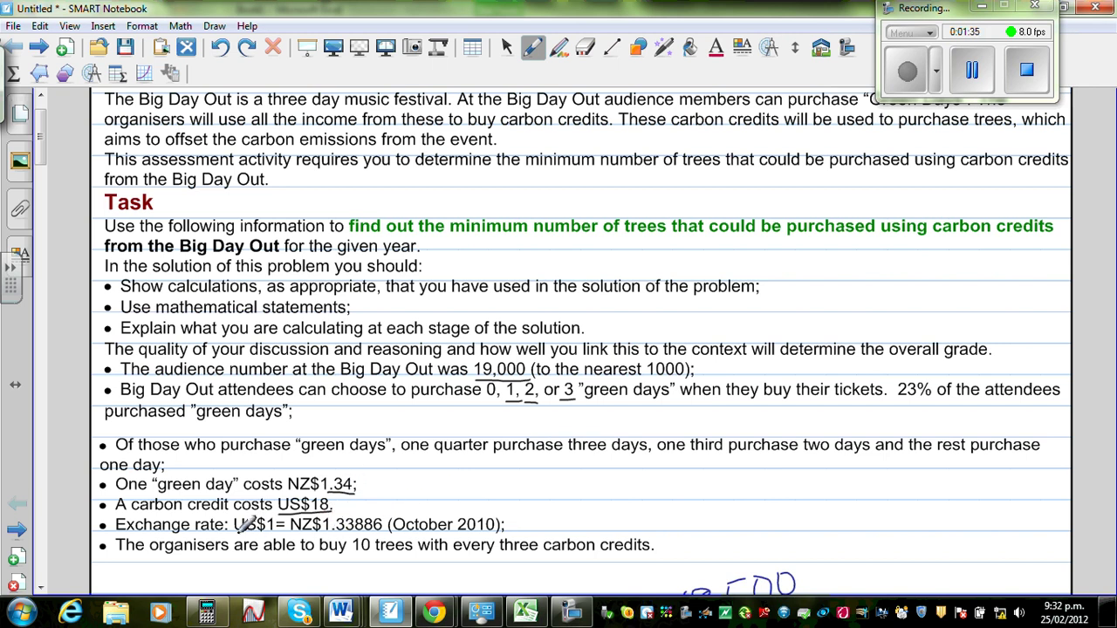
drag(251, 533, 390, 531)
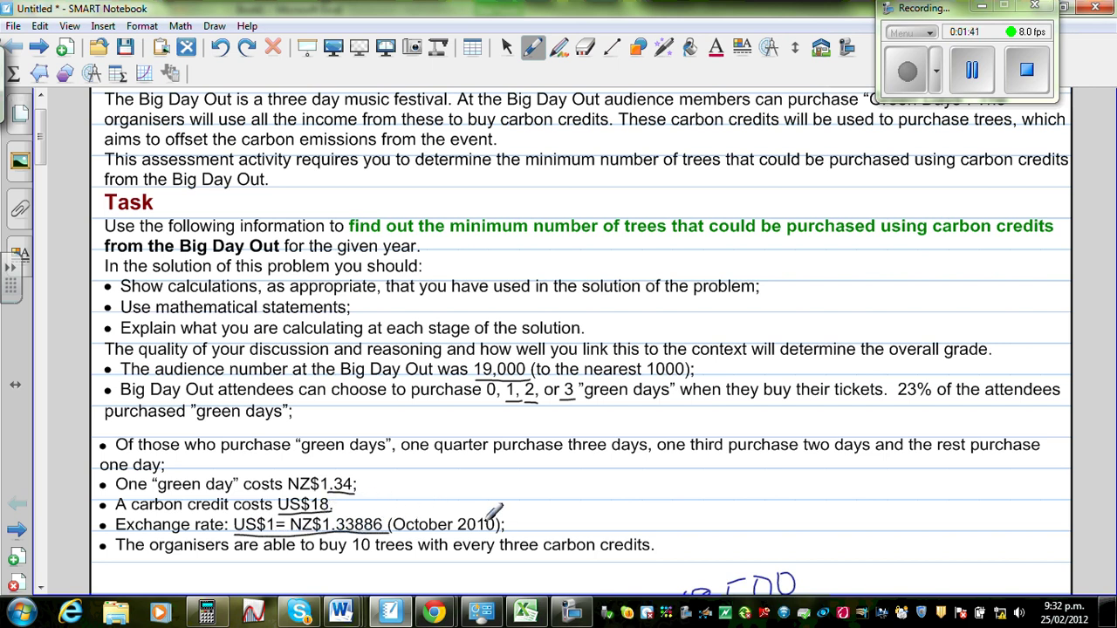
drag(404, 533, 504, 533)
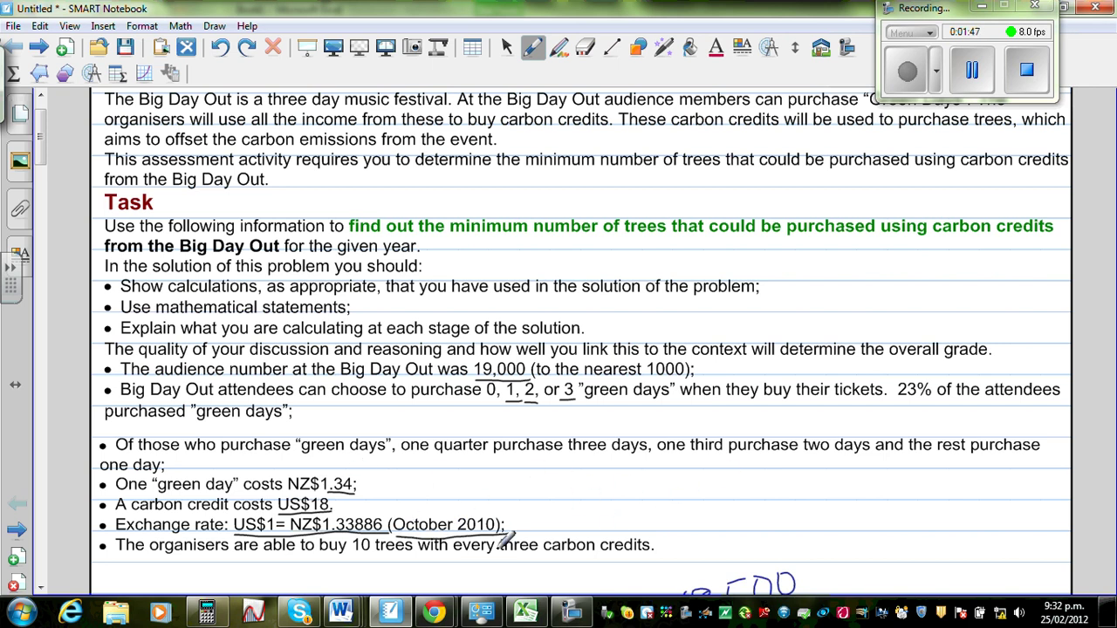
drag(501, 552, 604, 553)
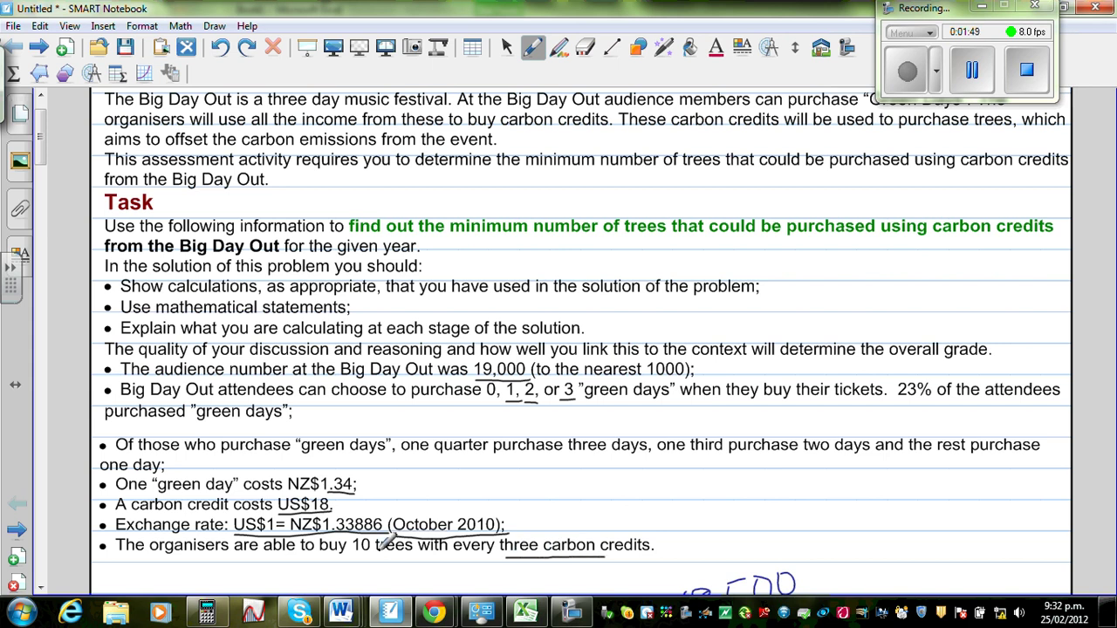
drag(353, 552, 412, 553)
mouse_move(707, 364)
mouse_down()
mouse_move(706, 373)
mouse_move(746, 360)
mouse_move(903, 369)
mouse_up()
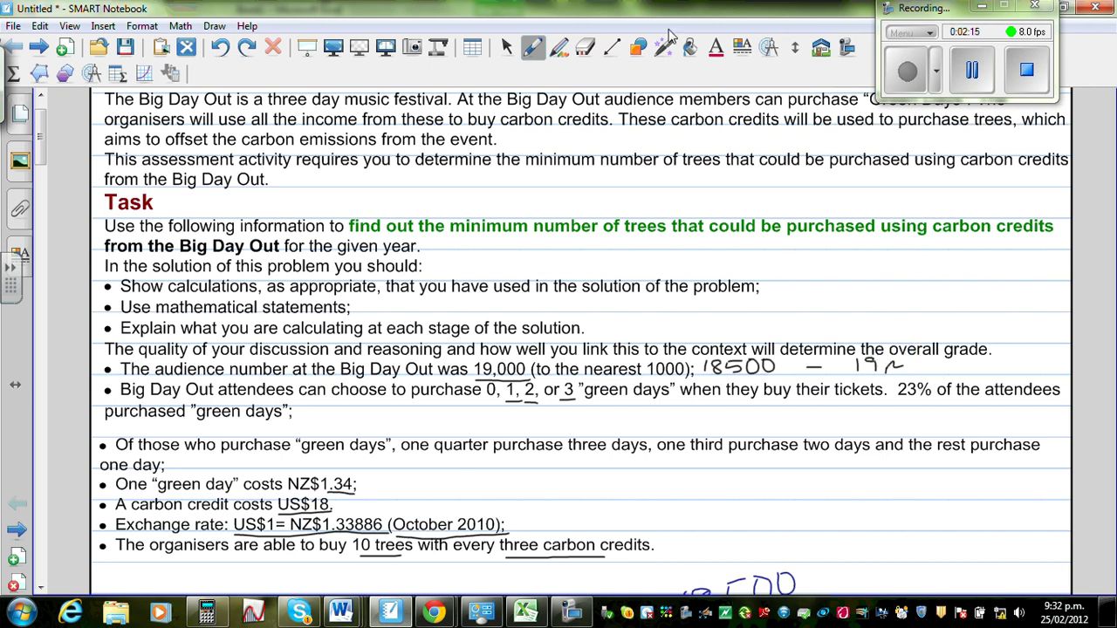
Erase the miswritten digits so the range reads 18500 – 19,499, and bring up Excel
click(590, 49)
drag(904, 366, 855, 367)
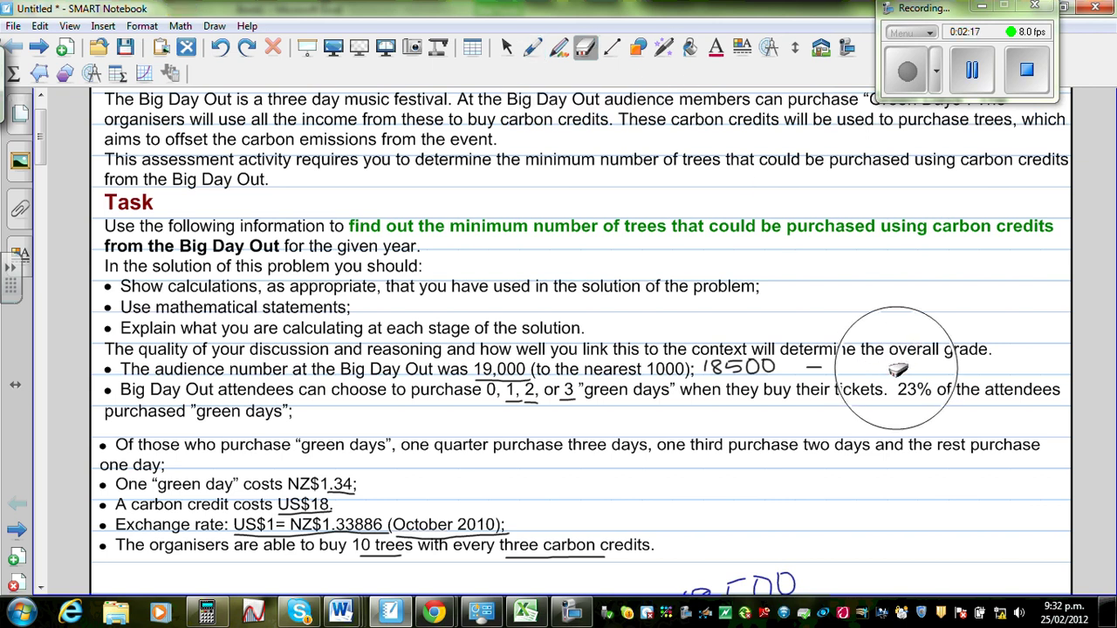
click(531, 47)
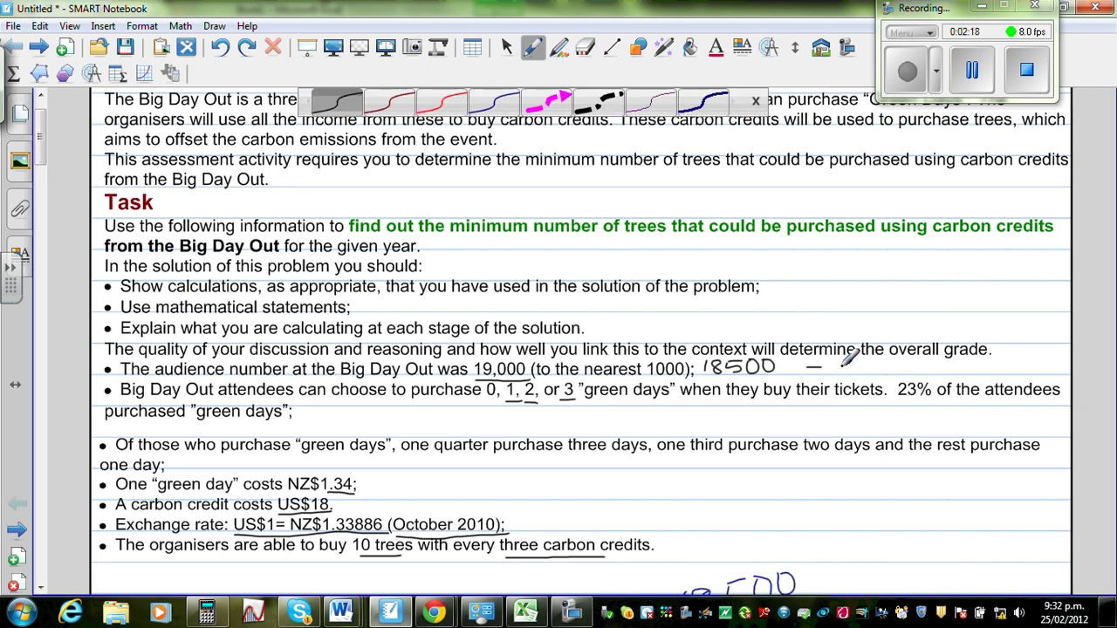
mouse_move(852, 360)
mouse_down()
mouse_move(849, 373)
mouse_move(924, 366)
mouse_up()
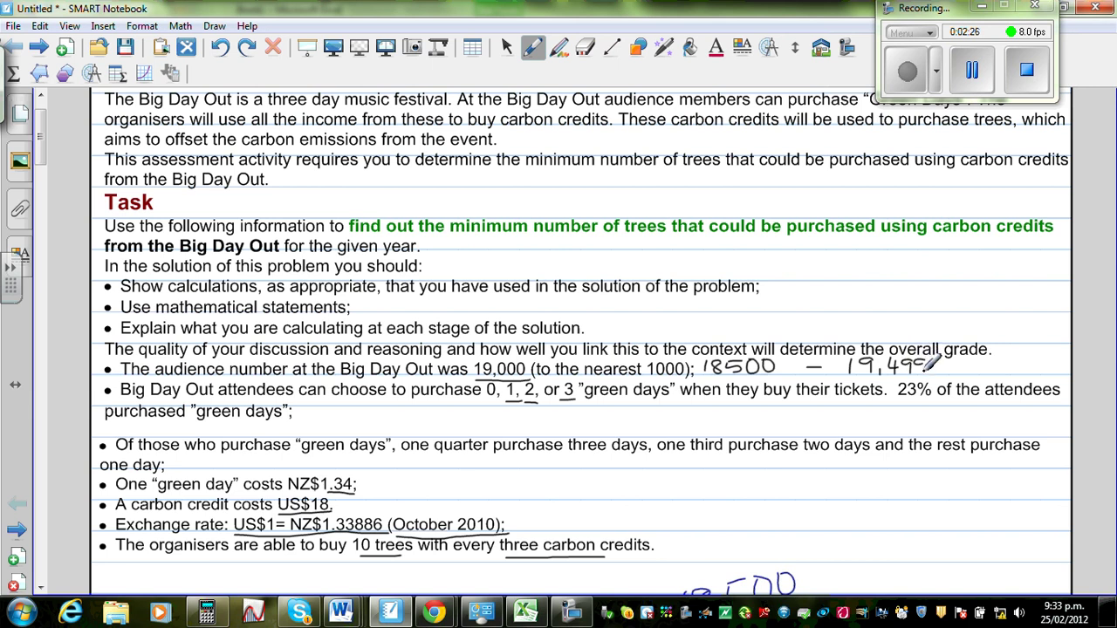
click(525, 611)
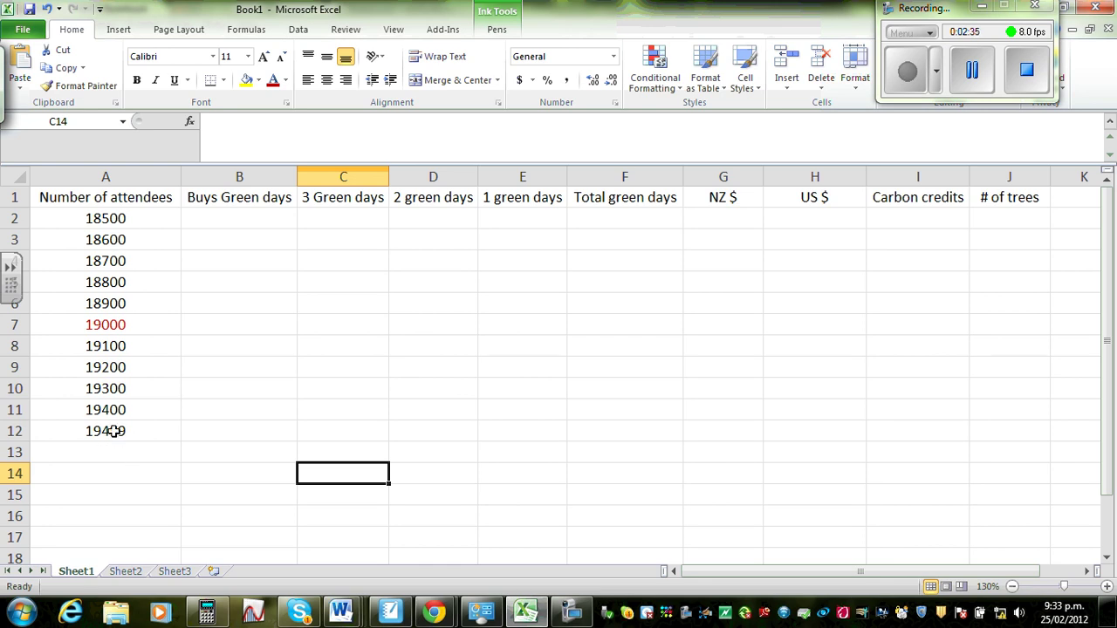
Enter =0.23*A2 in B2 and fill it down to B12
click(219, 219)
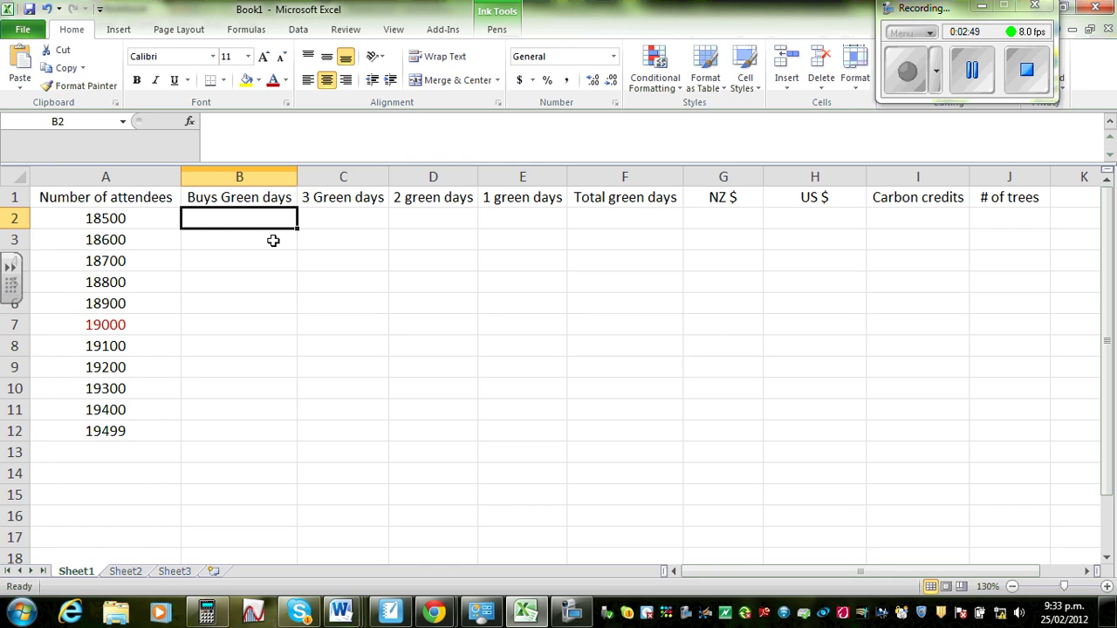
text(+)
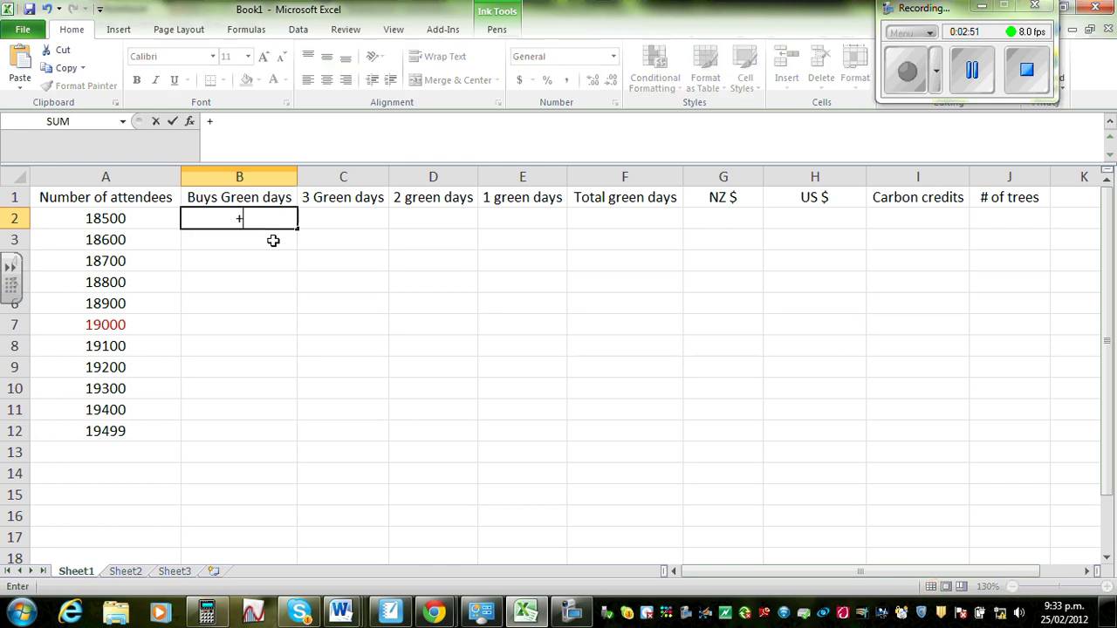
key(BackSpace)
text(=)
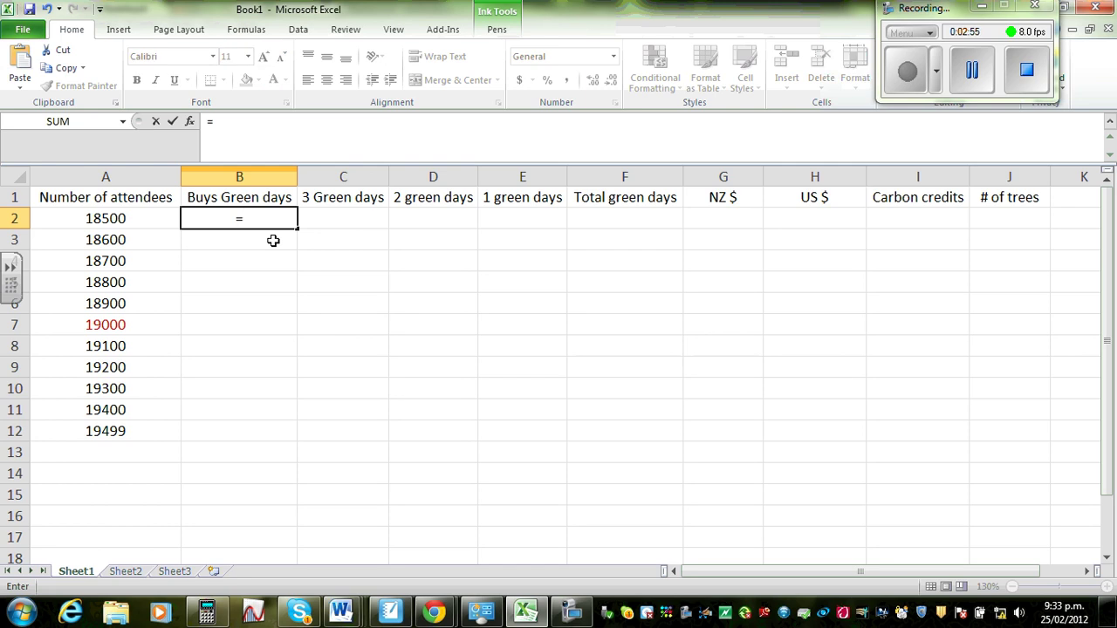
text(0.)
text(23)
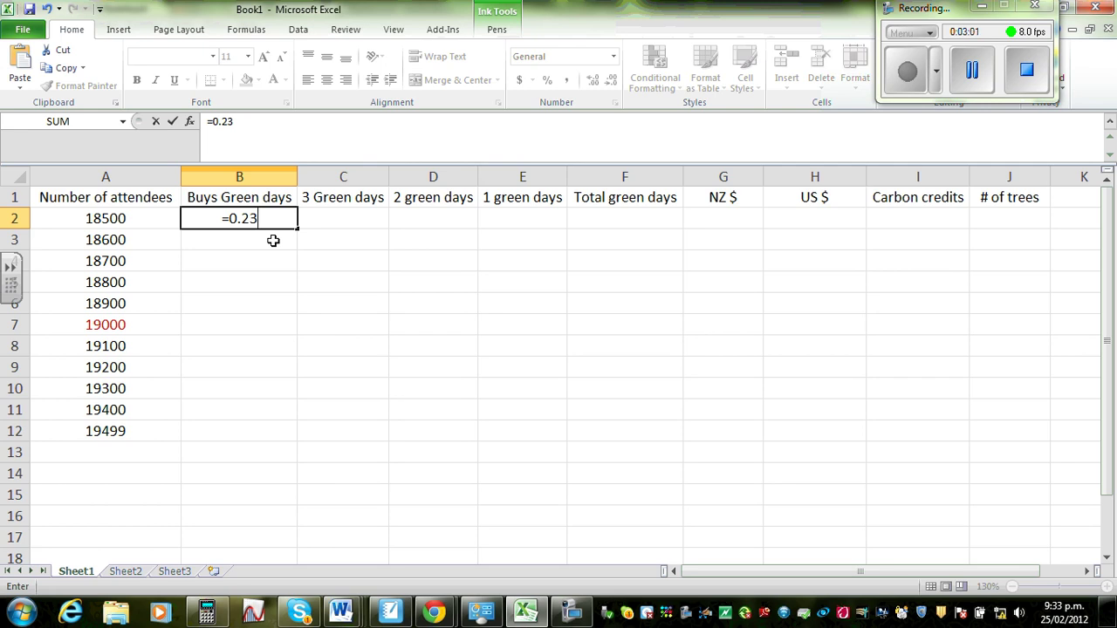
text(*)
click(125, 225)
key(Return)
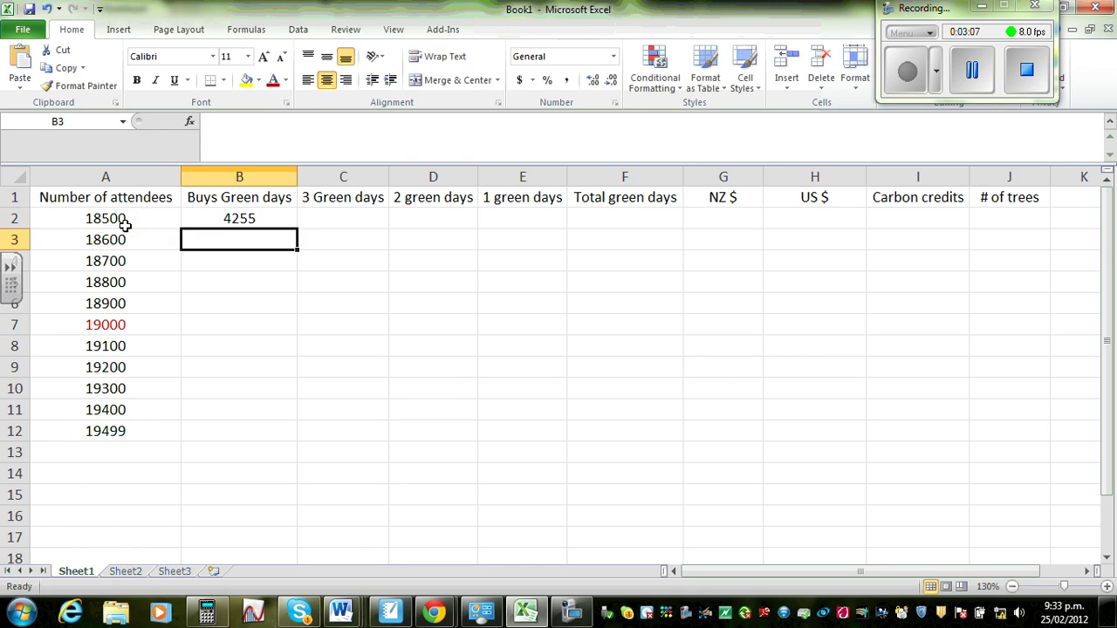
click(232, 219)
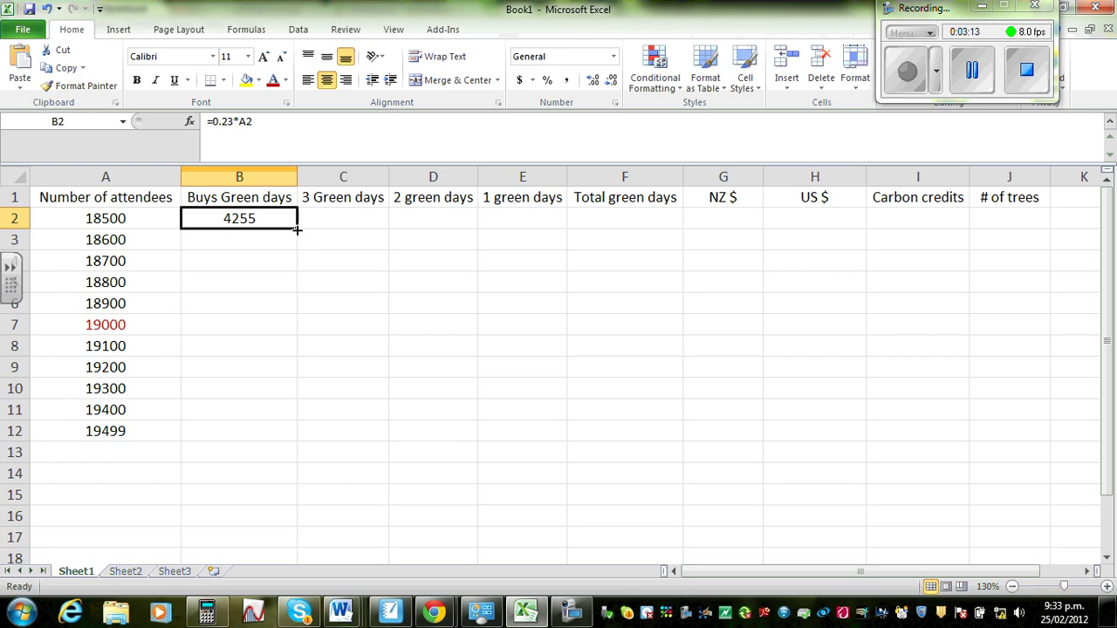
drag(297, 228, 288, 440)
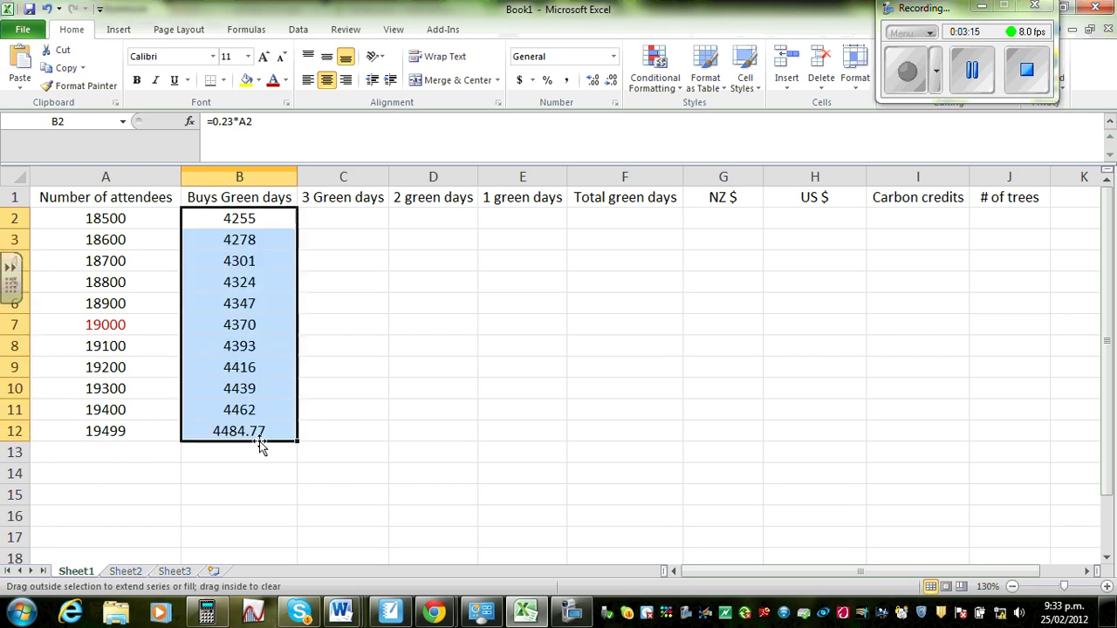
click(440, 453)
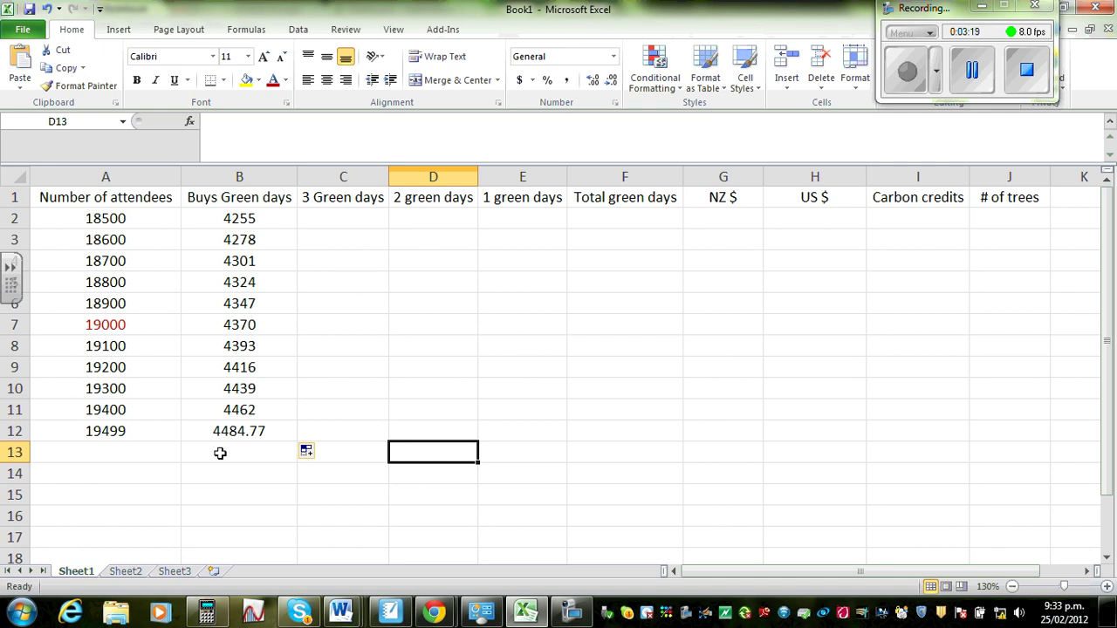
Decrease B12's decimals so 4484.77 shows as 4485
click(250, 434)
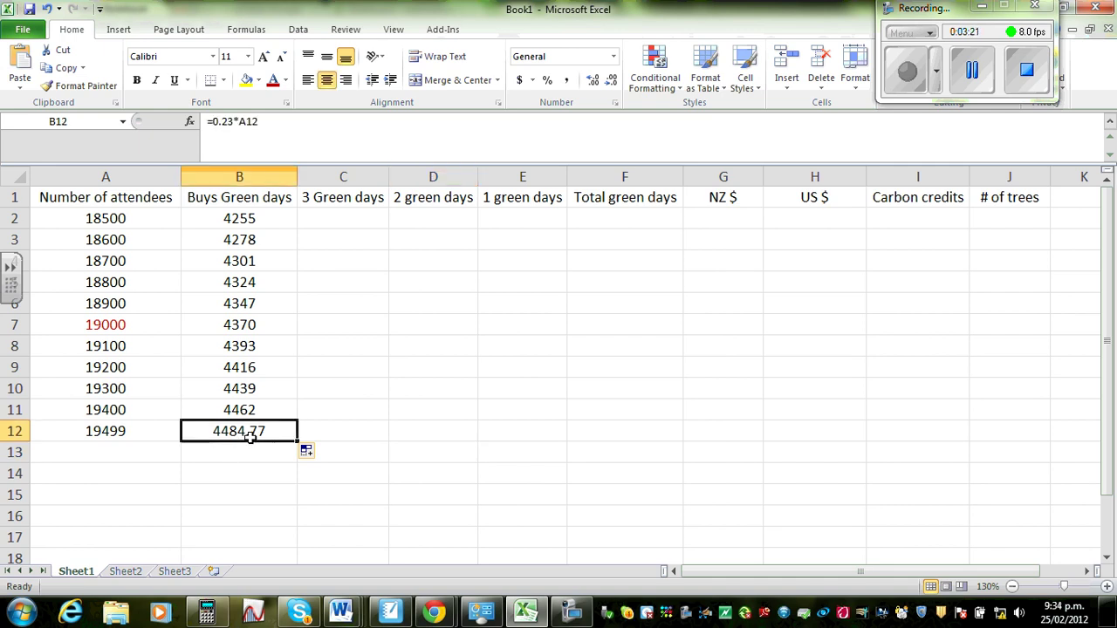
click(611, 83)
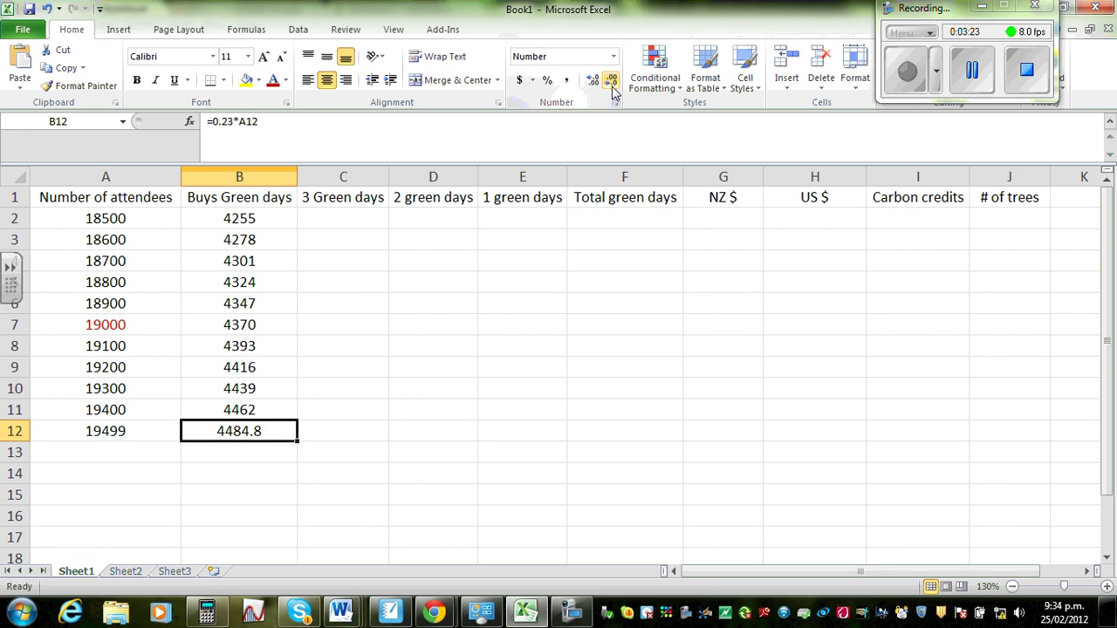
click(254, 472)
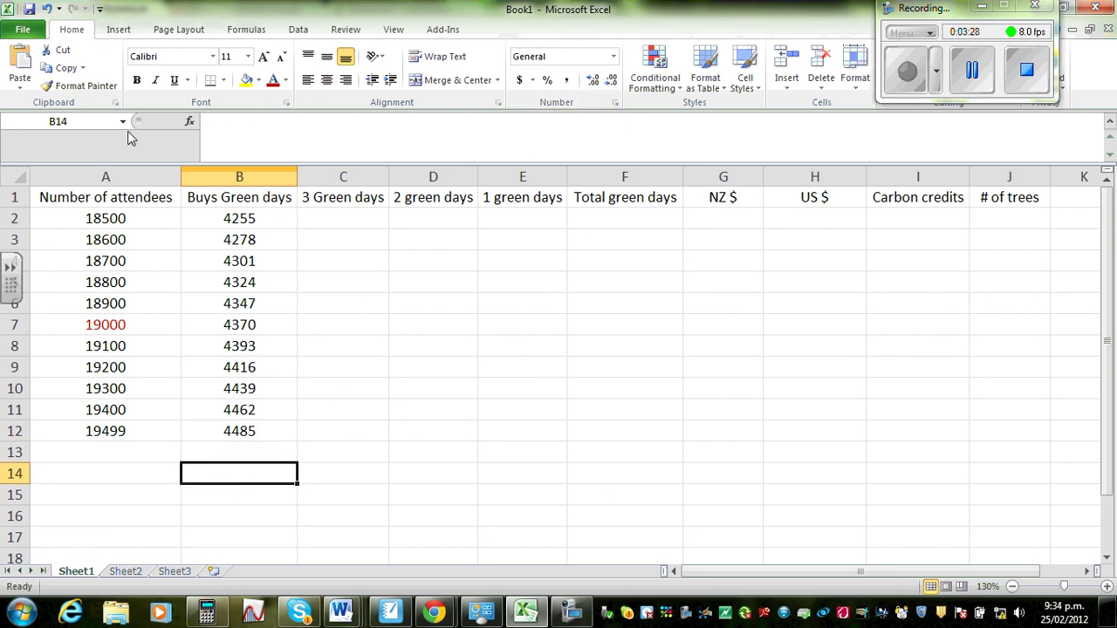
After rechecking the task sheet, enter =B2/4 in C2 and fill it down to C12
click(322, 220)
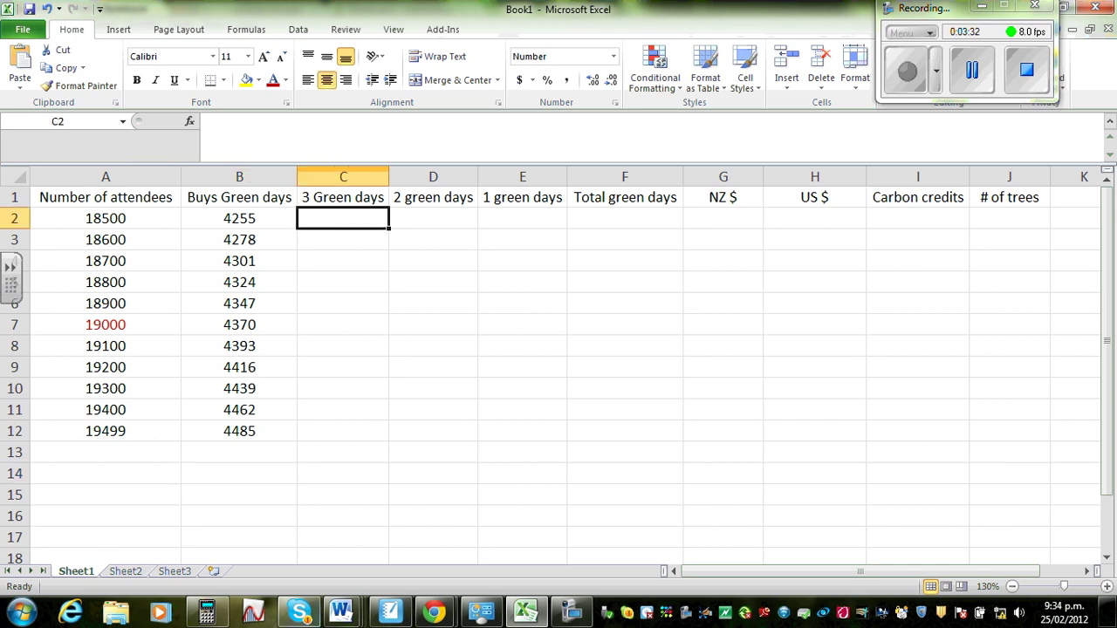
click(393, 611)
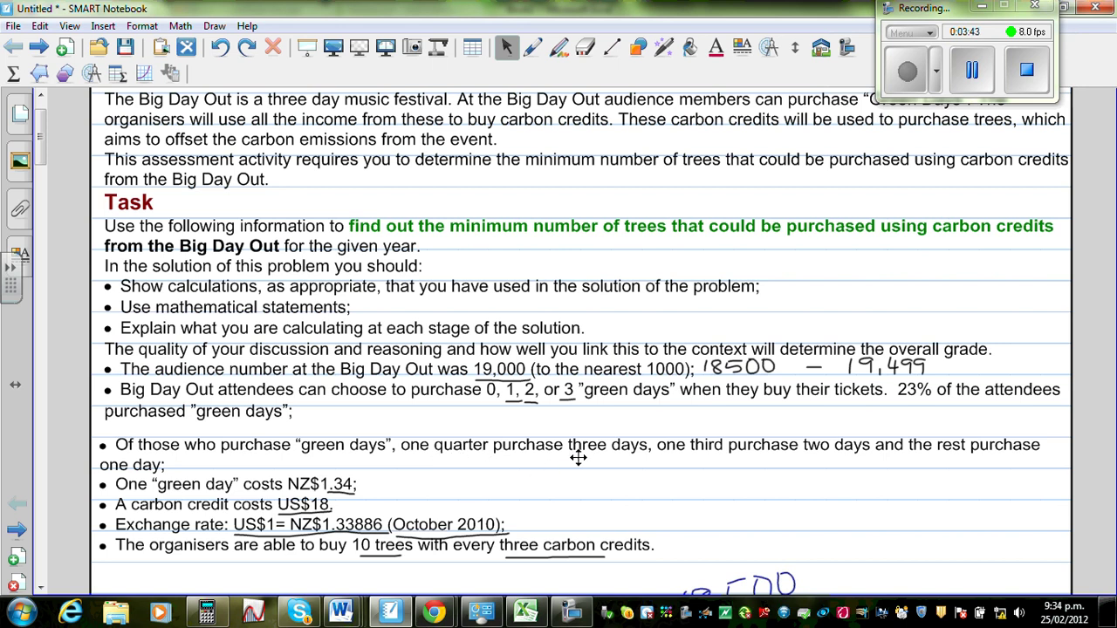
click(525, 611)
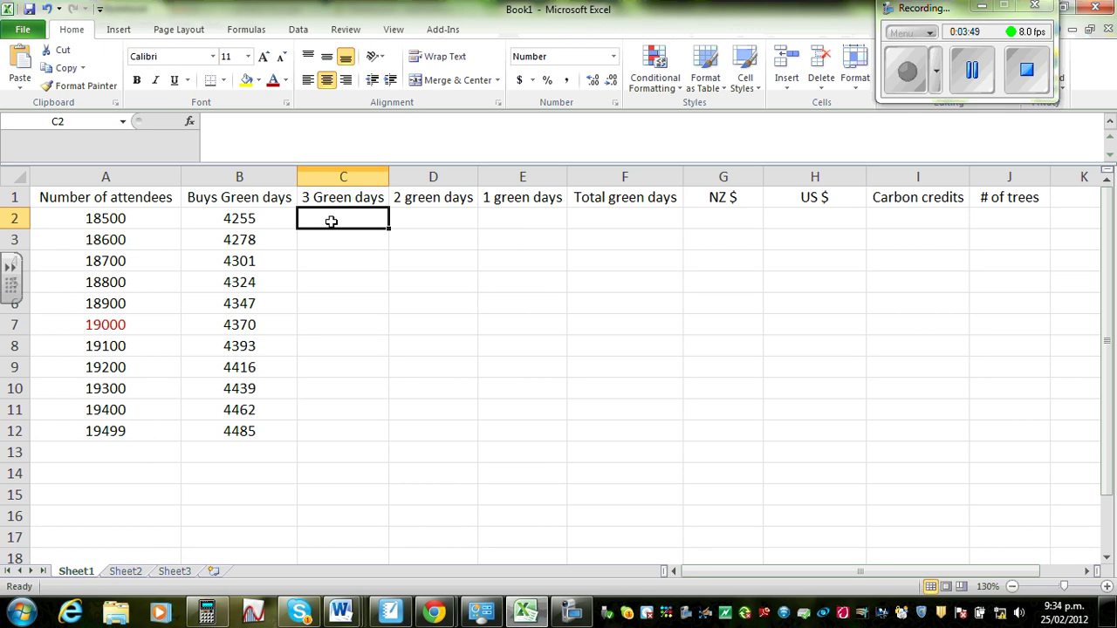
text(=)
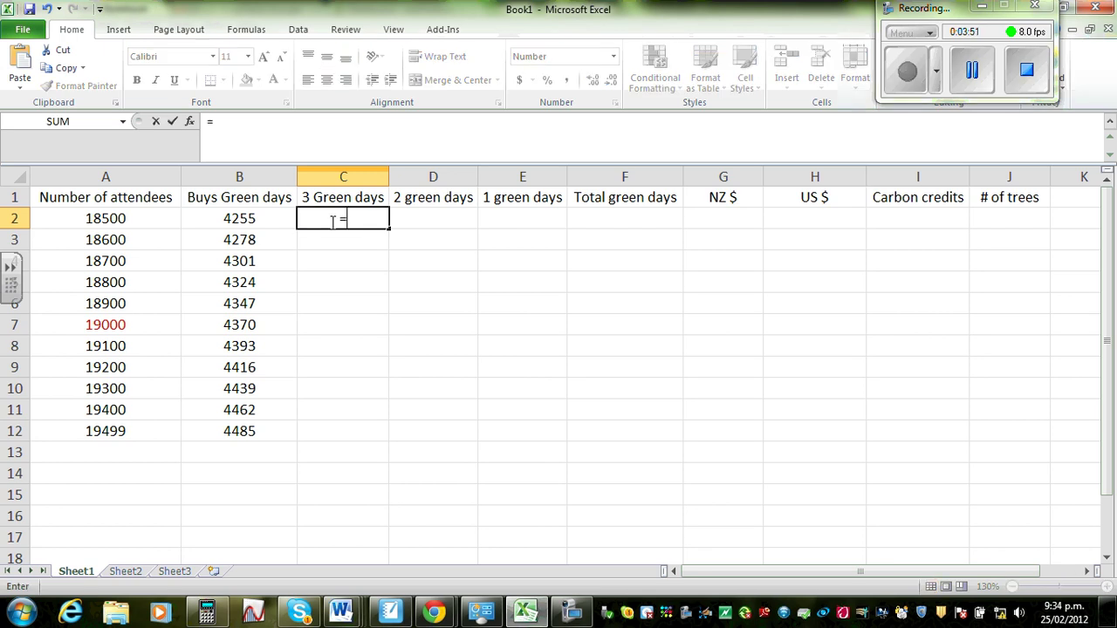
click(242, 218)
text(/)
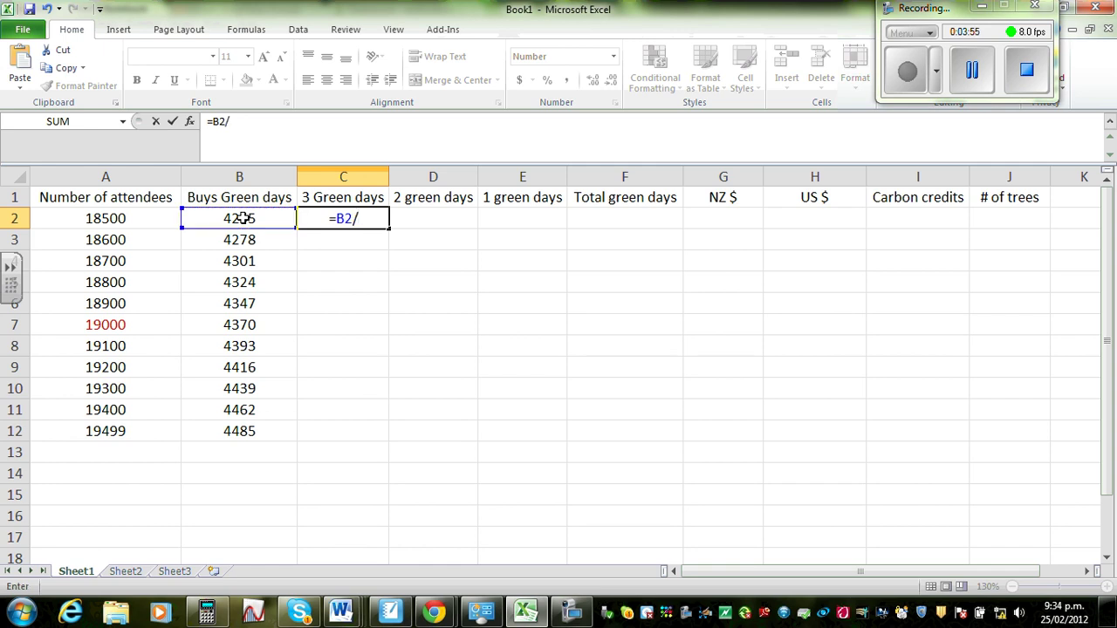
text(4)
key(Return)
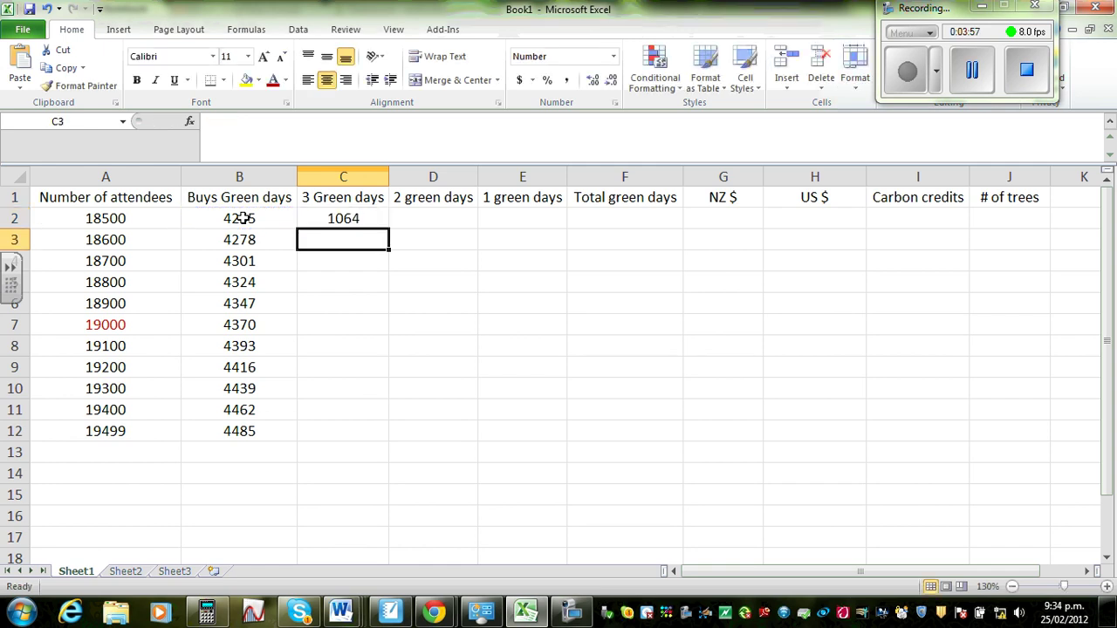
click(340, 218)
drag(389, 228, 375, 443)
click(543, 419)
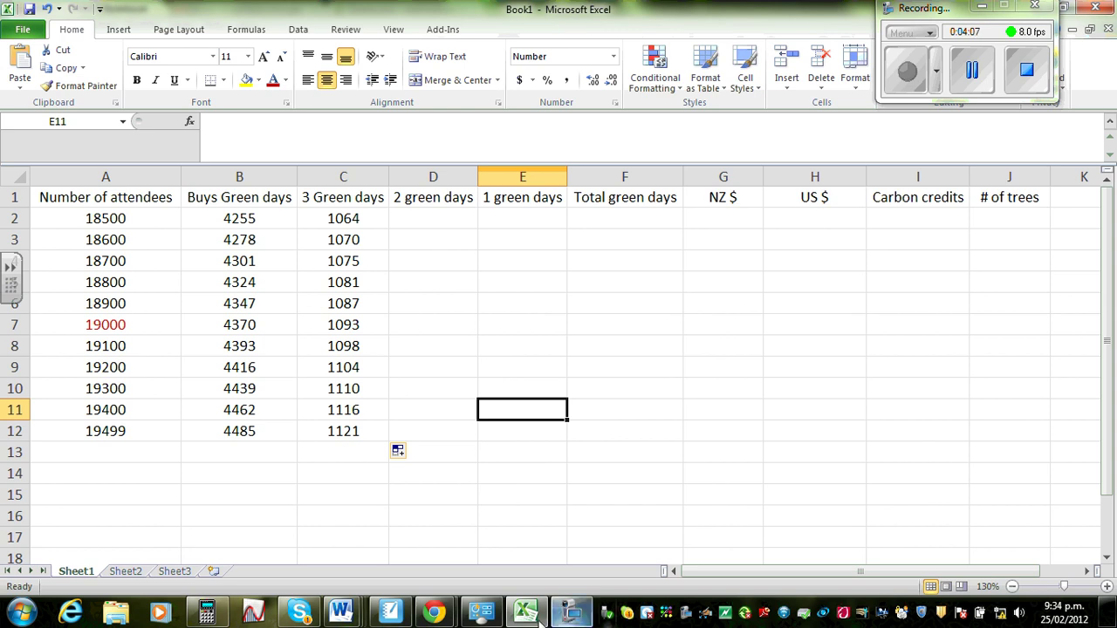
After rereading the task, enter =B2/3 in D2 and fill it down to D12
click(390, 613)
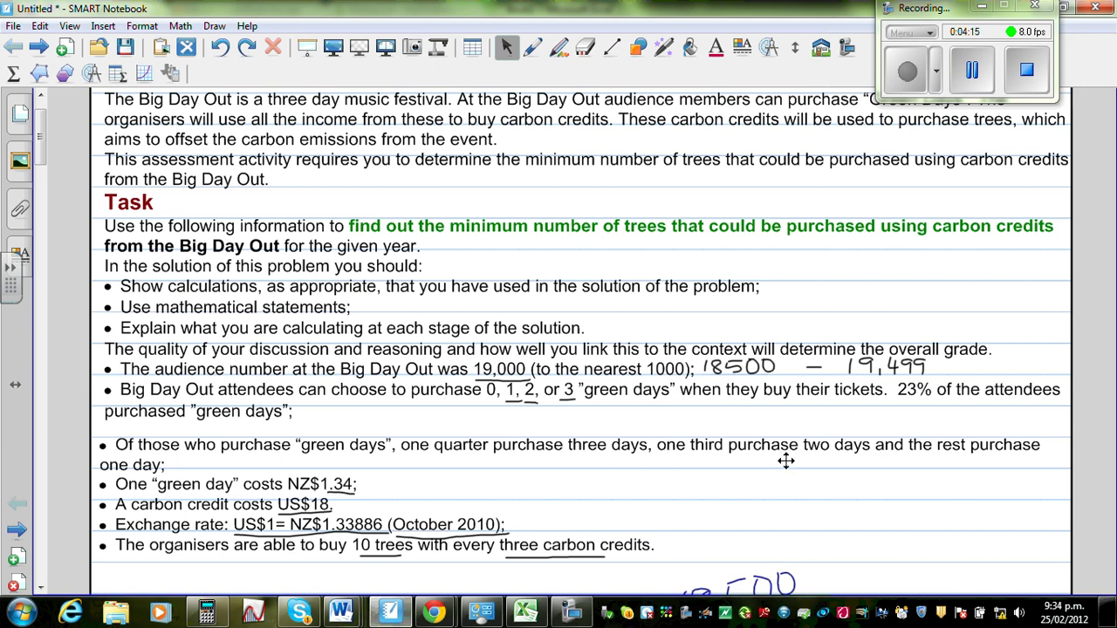
click(525, 612)
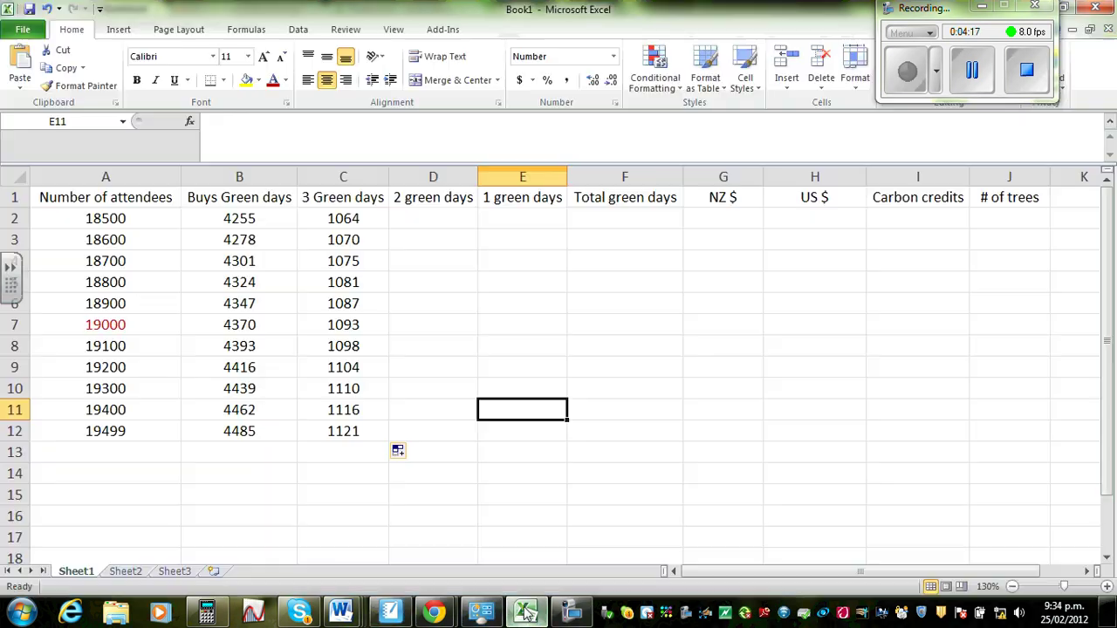
click(428, 218)
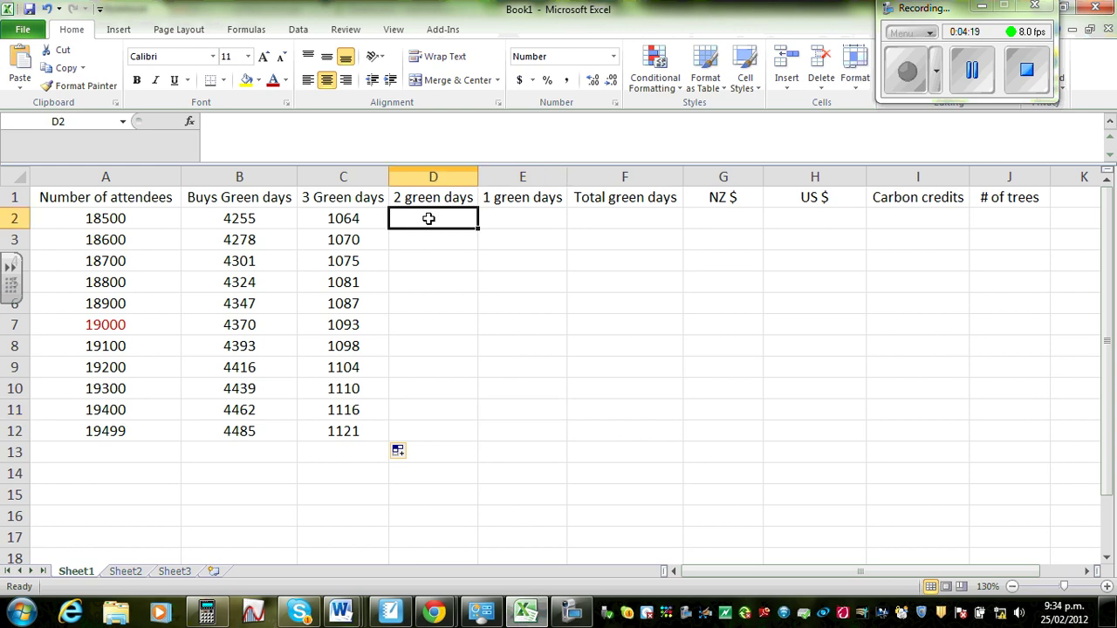
text(=)
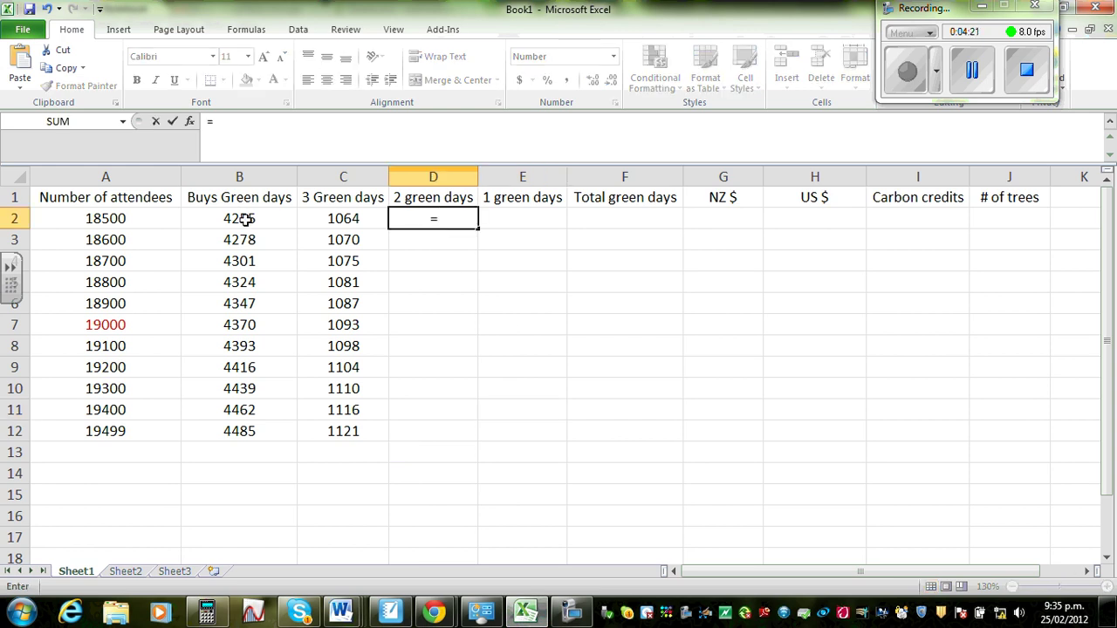
click(247, 219)
text(/3)
key(Return)
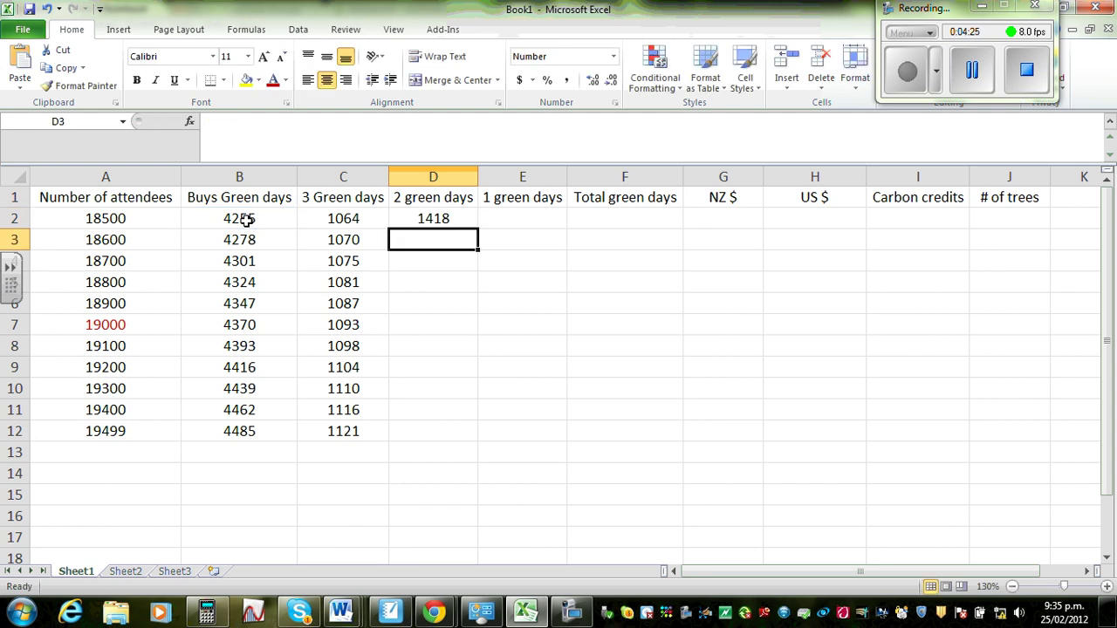
click(432, 218)
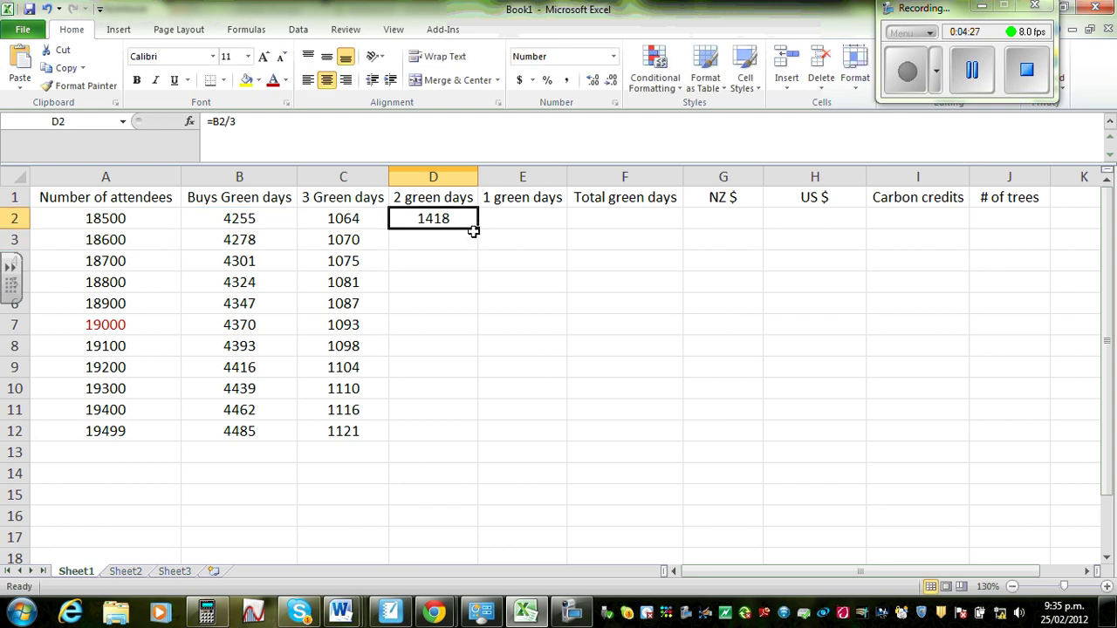
drag(477, 230, 485, 444)
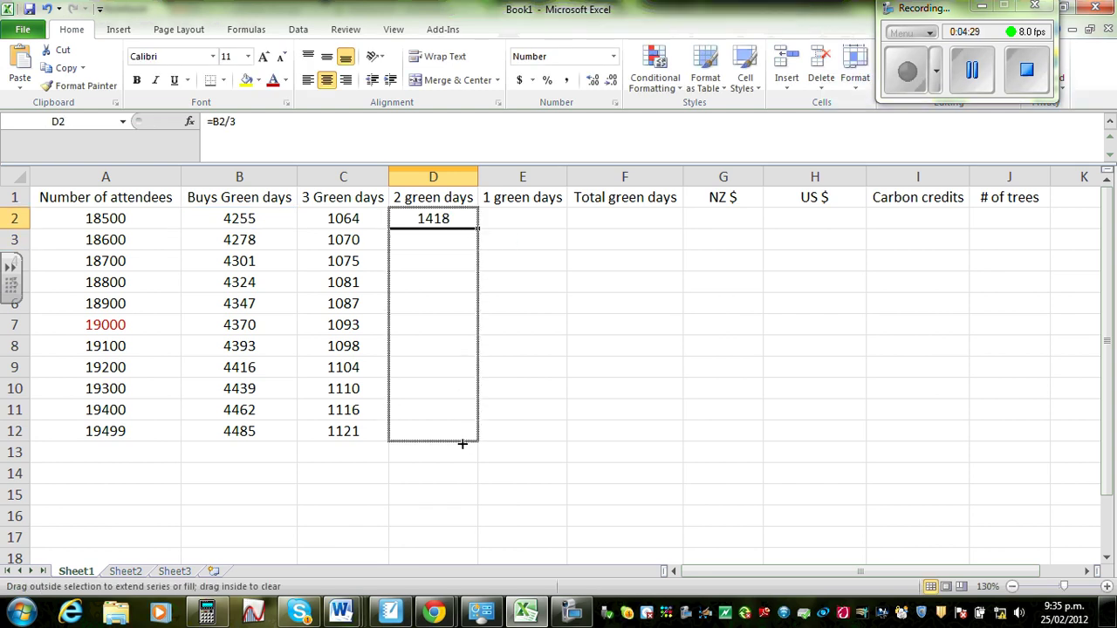
click(506, 226)
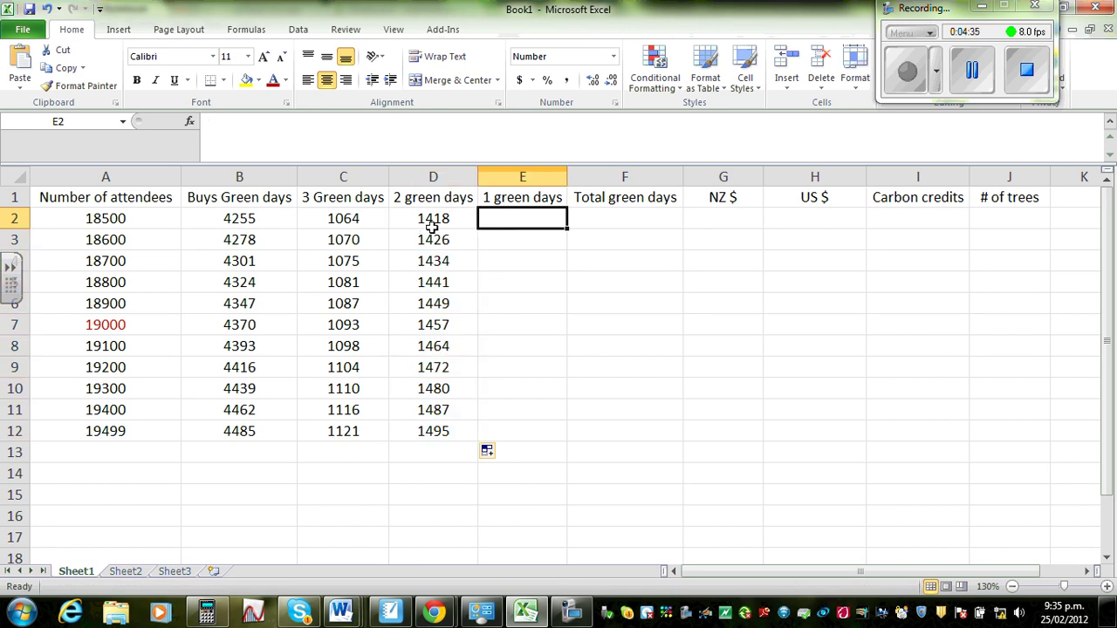
Enter =B2-C2-D2 in E2 and fill it down to E12 (1773 to 1869)
text(=)
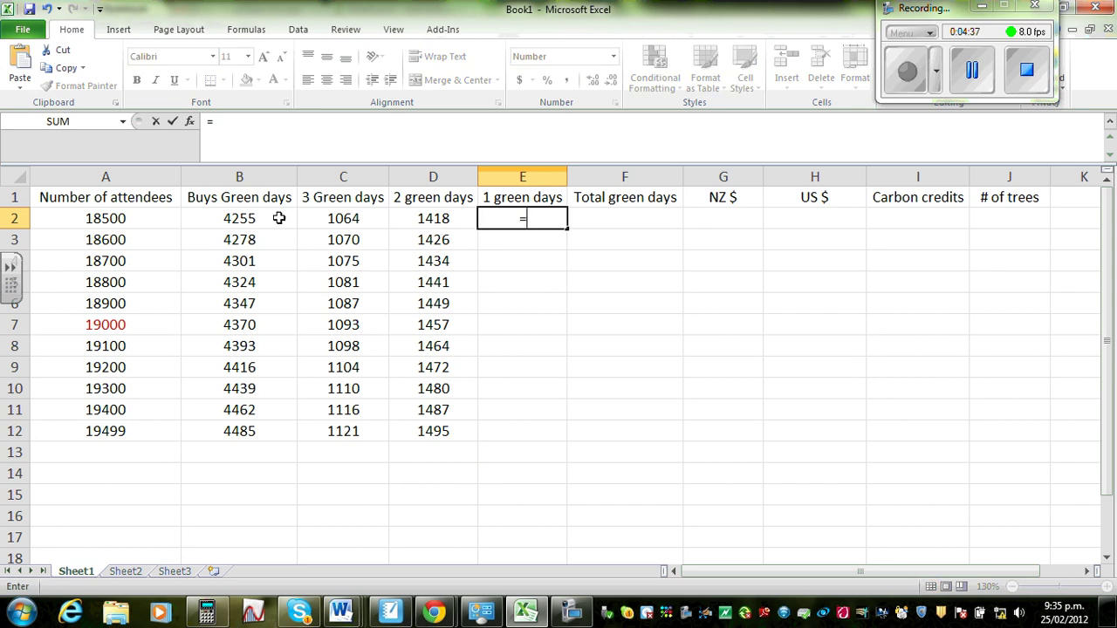
click(246, 220)
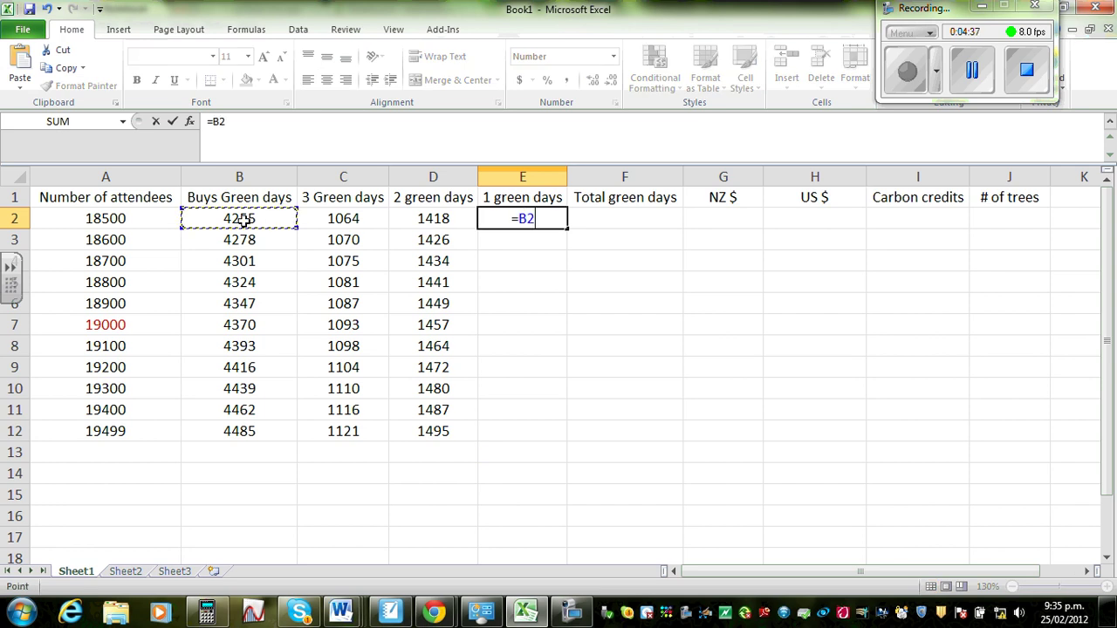
click(236, 123)
text(-)
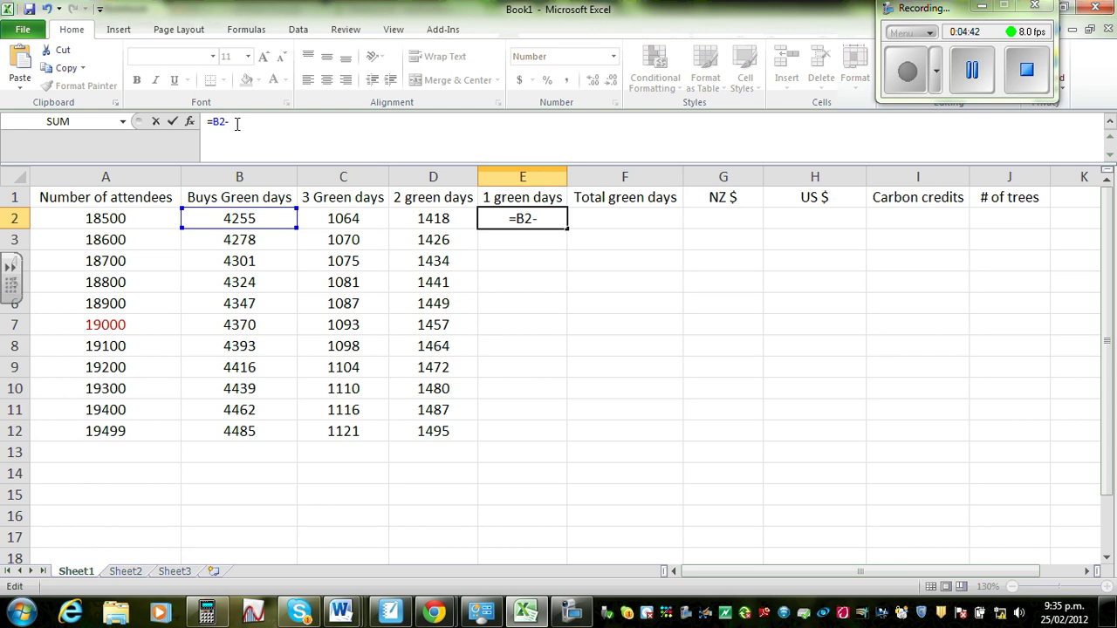
click(340, 218)
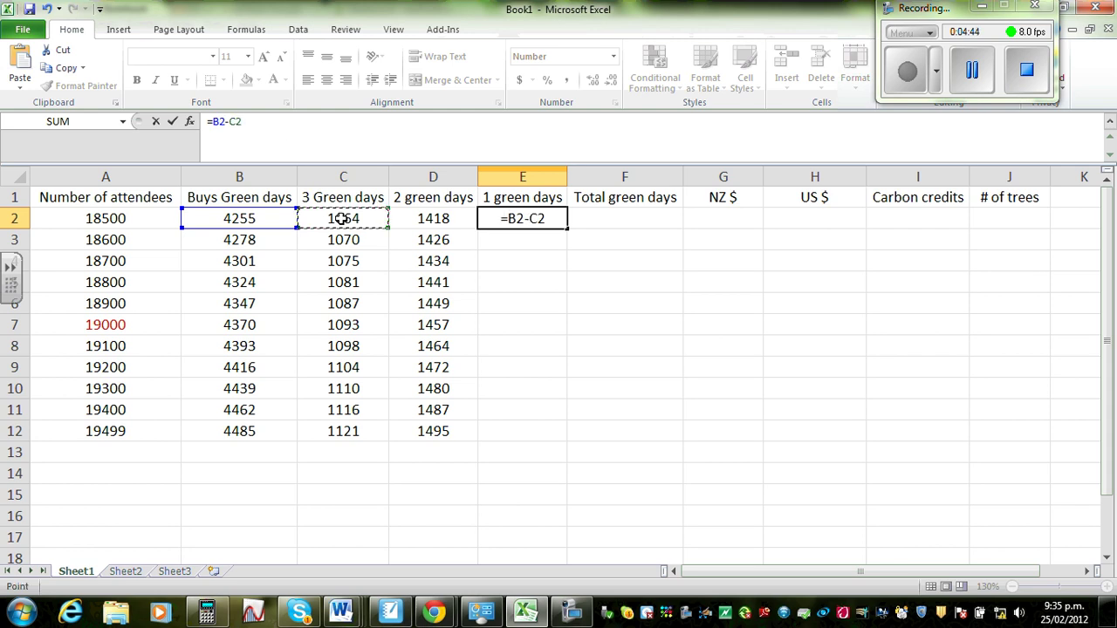
text(-)
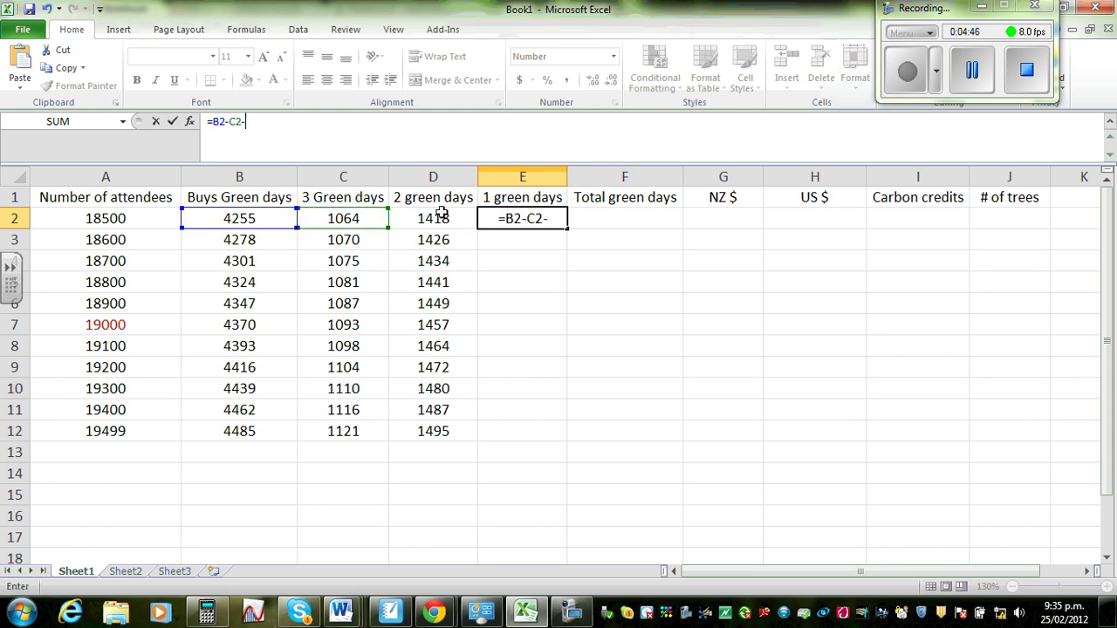
click(436, 216)
key(Return)
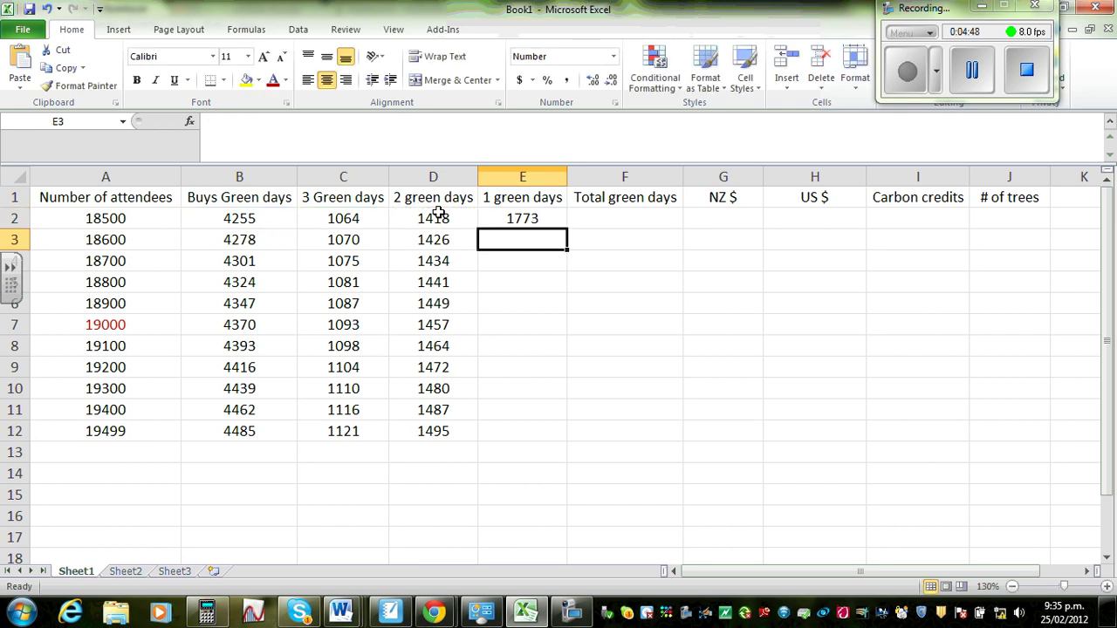
click(491, 219)
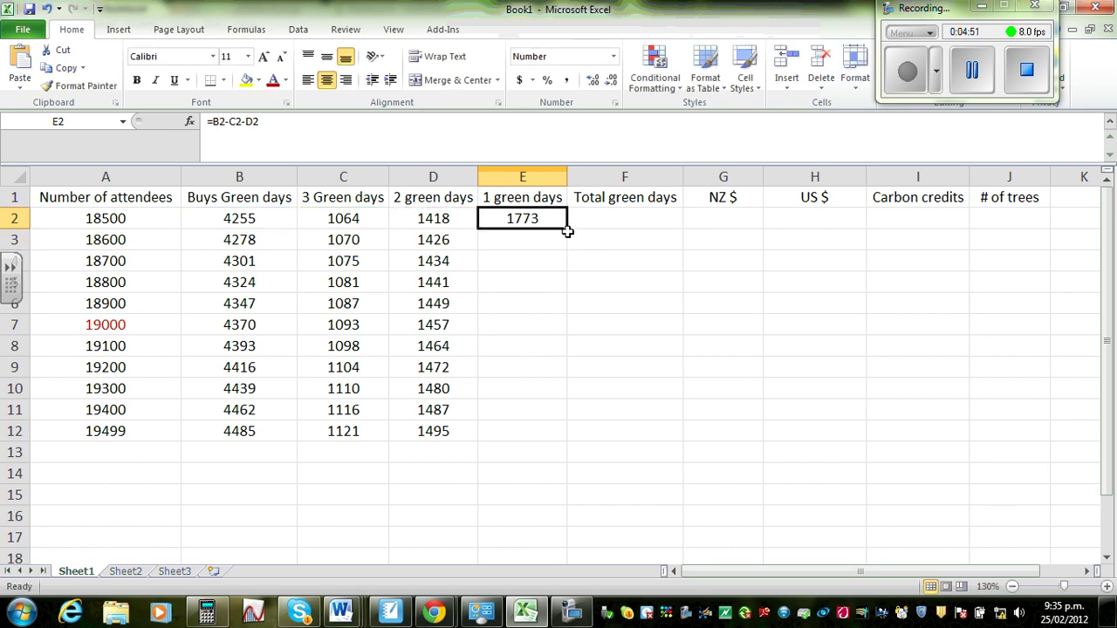
drag(568, 228, 547, 431)
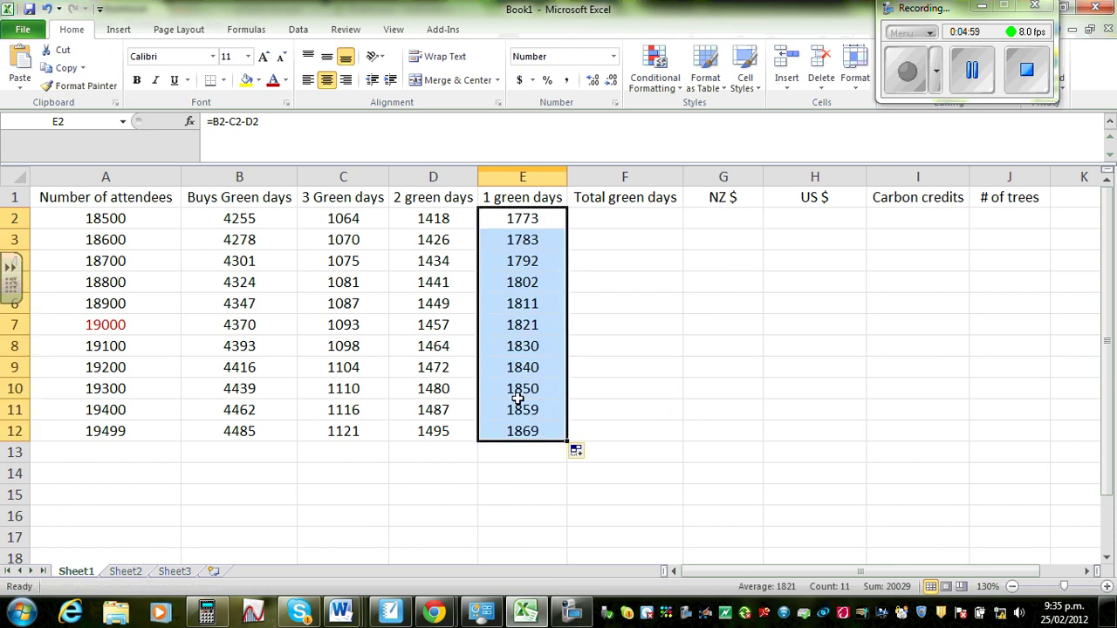
Enter =C2+D2+E2 in F2 and fill it down to F12
click(623, 218)
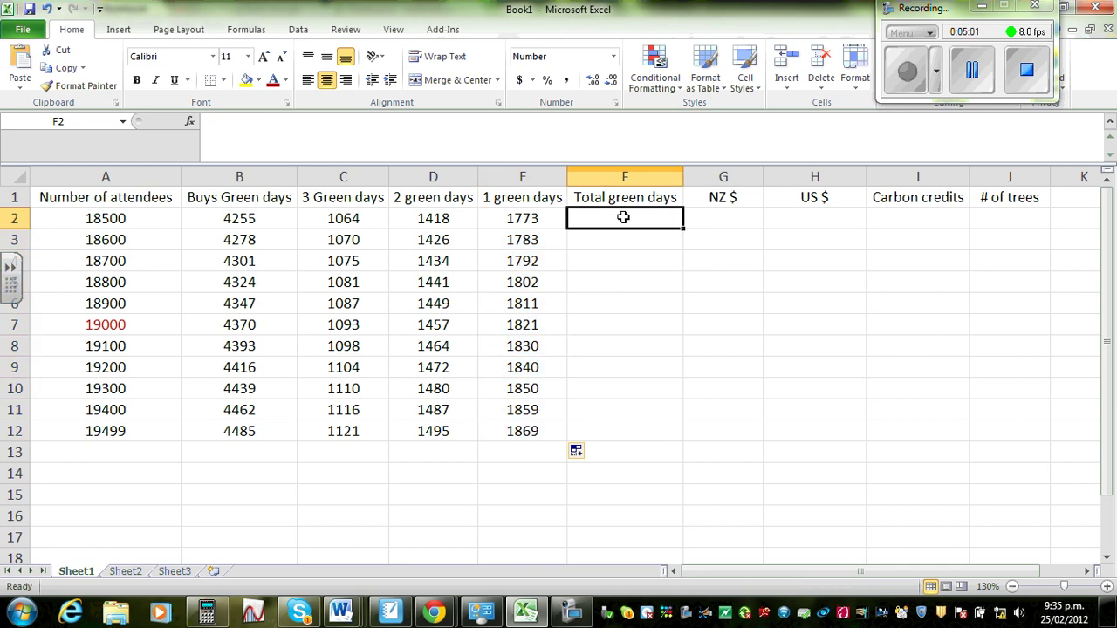
text(=)
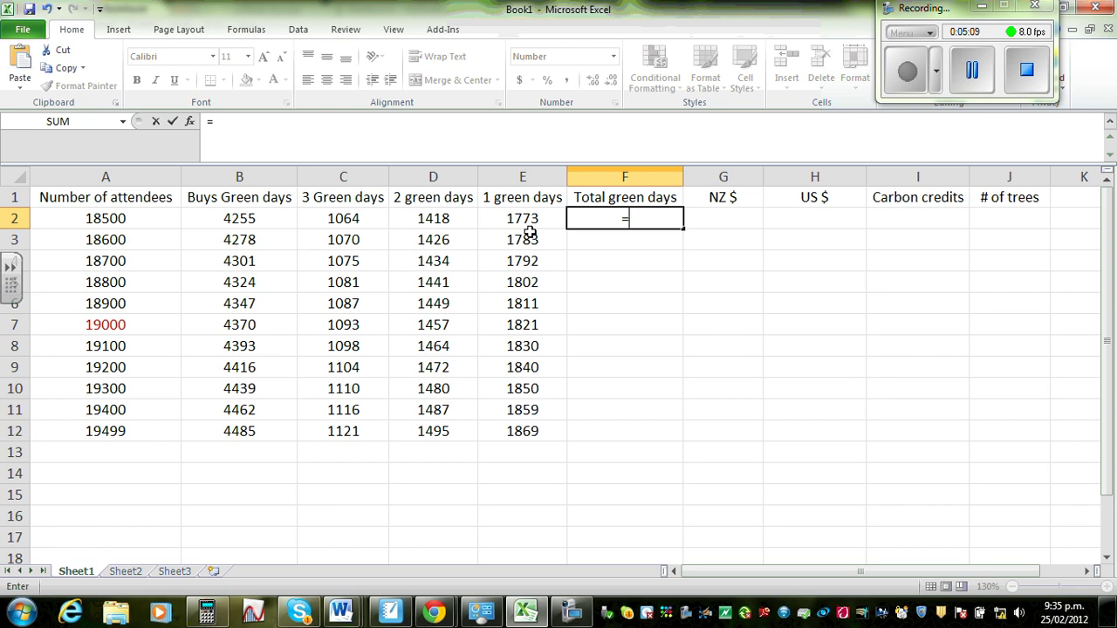
text(c)
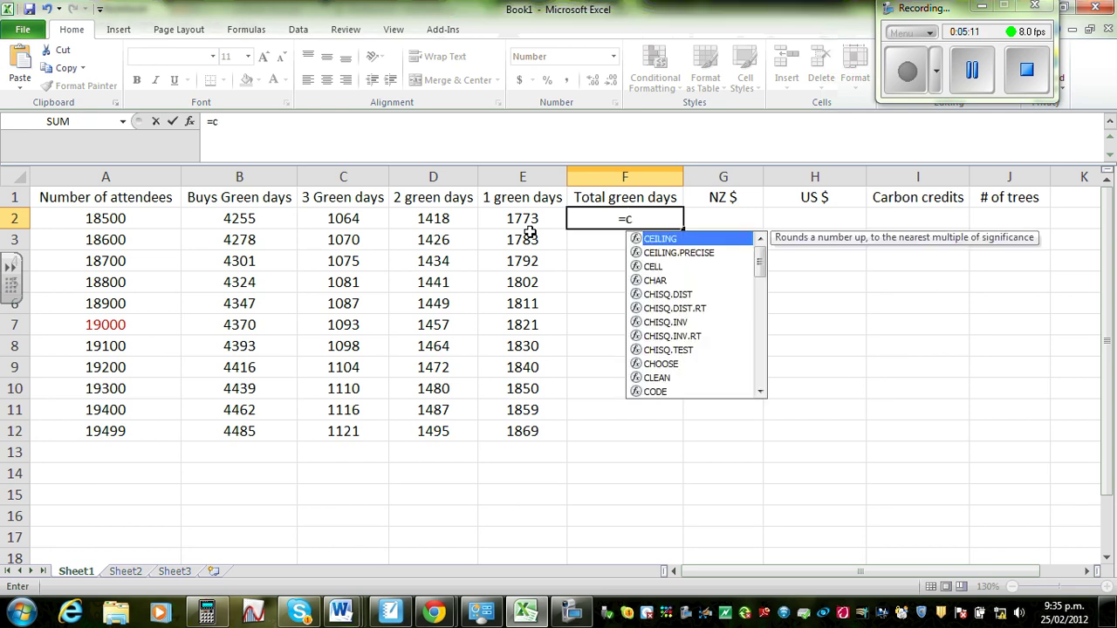
text(2+)
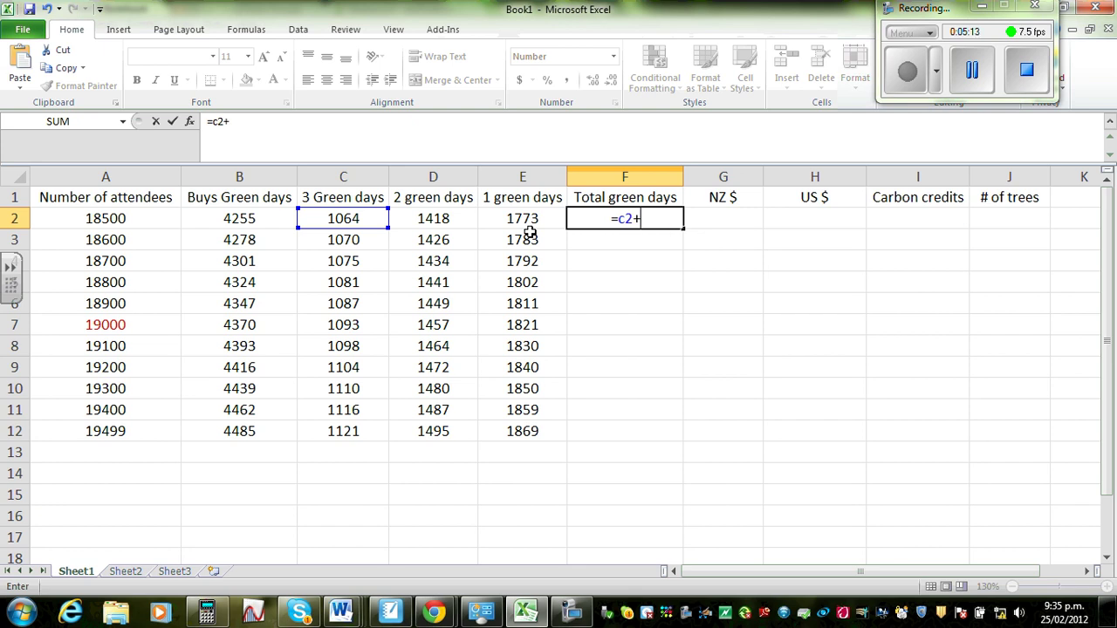
text(d2+e2)
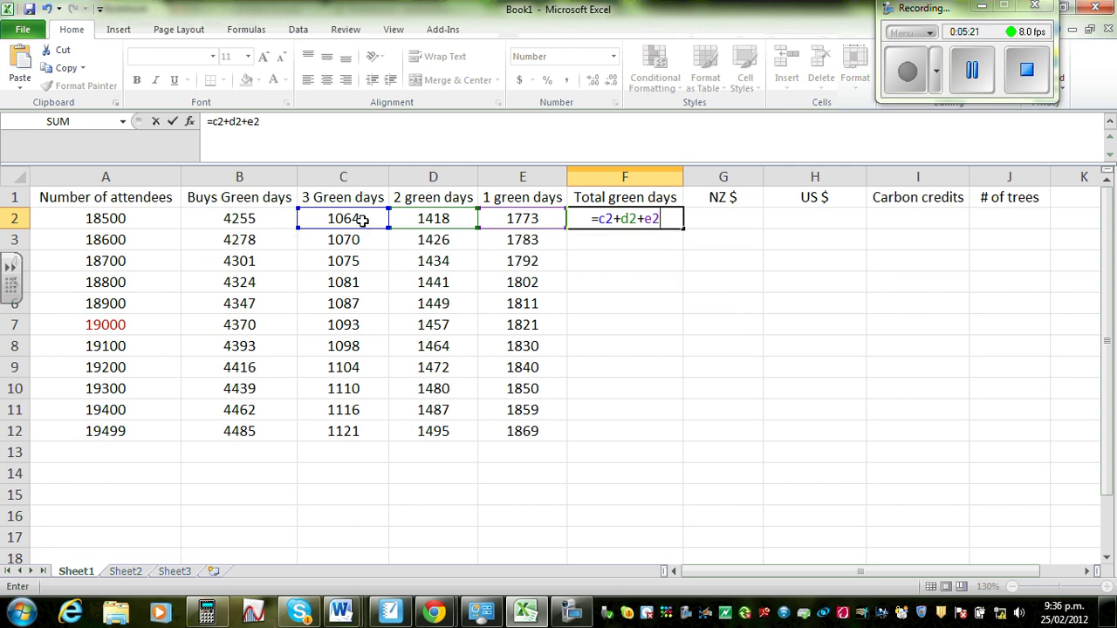
key(Return)
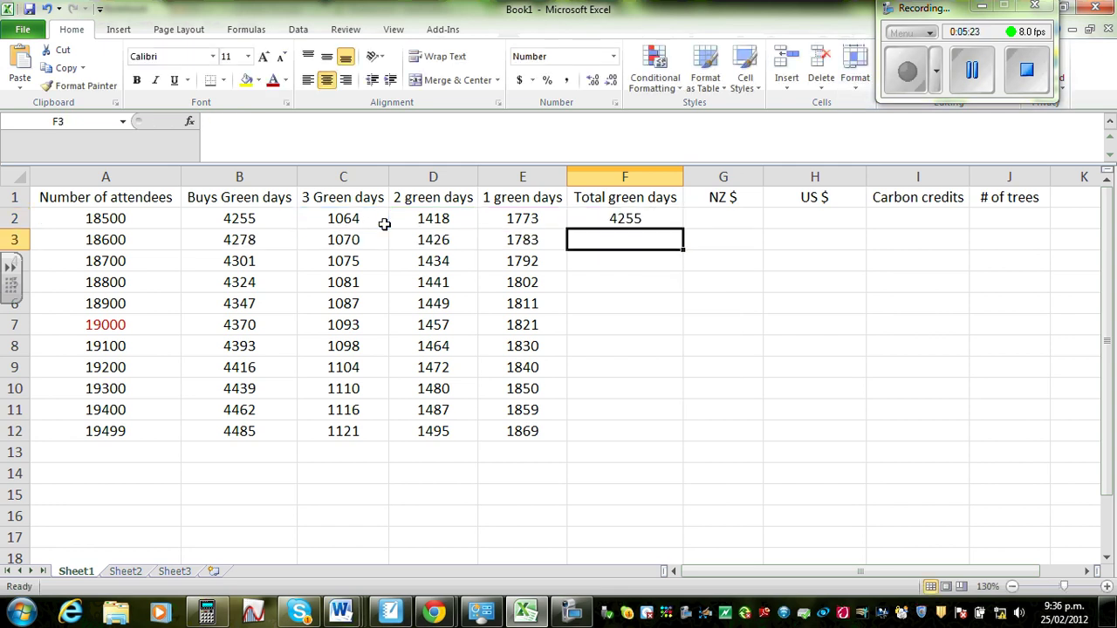
click(595, 219)
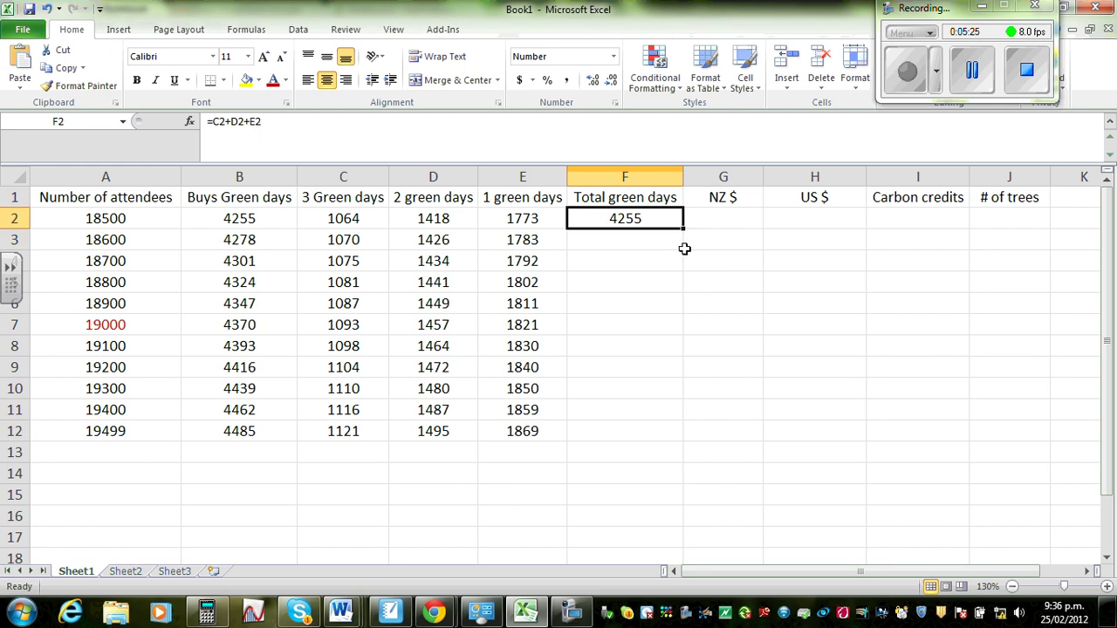
drag(683, 229, 651, 433)
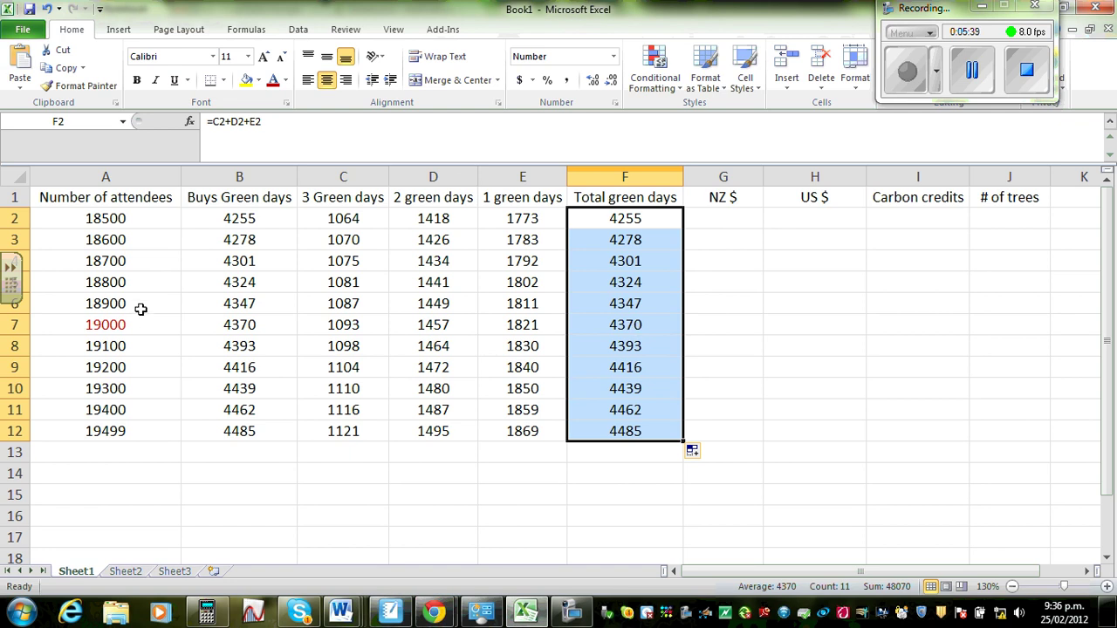
Format row 7 (19000 attendees) in bold light blue font
mouse_move(91, 324)
mouse_down()
mouse_move(227, 341)
mouse_move(462, 326)
mouse_move(581, 341)
mouse_move(742, 324)
mouse_move(998, 326)
mouse_up()
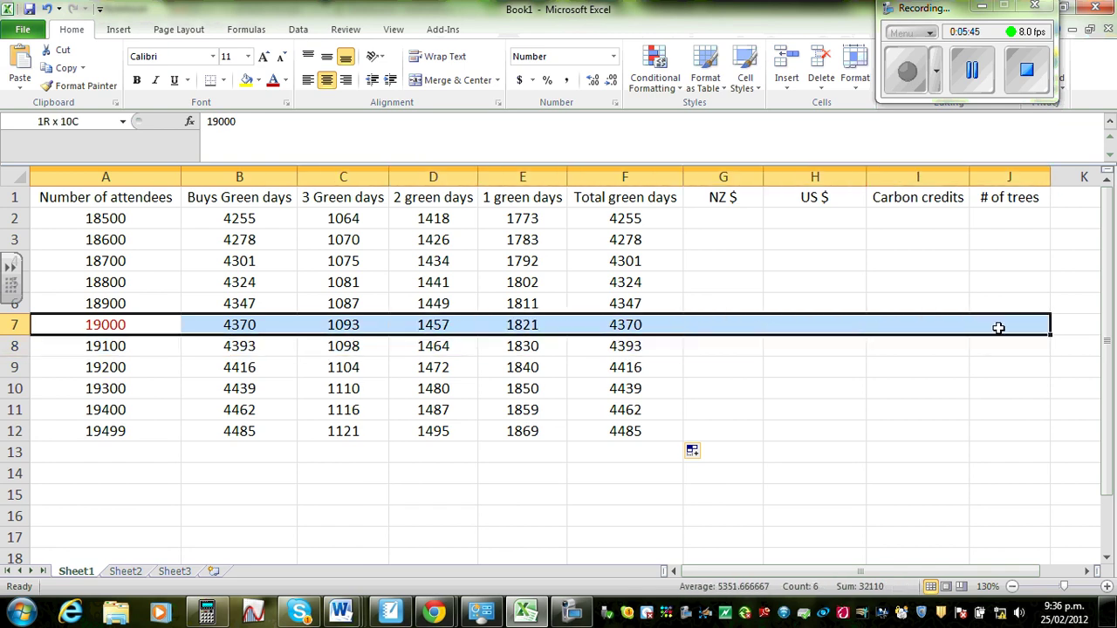
click(287, 81)
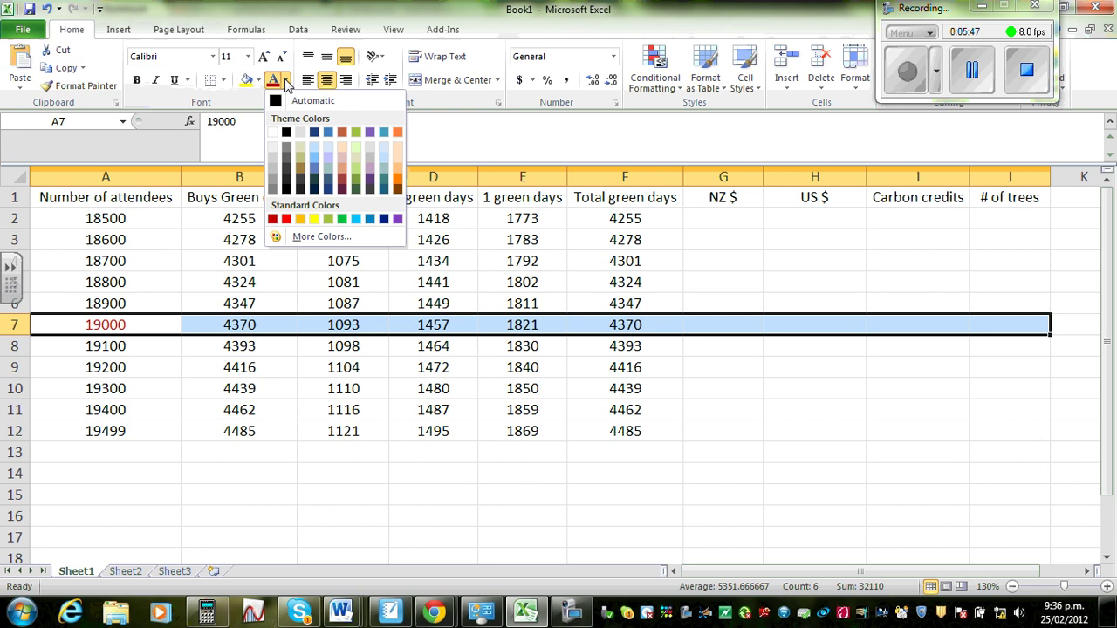
click(356, 219)
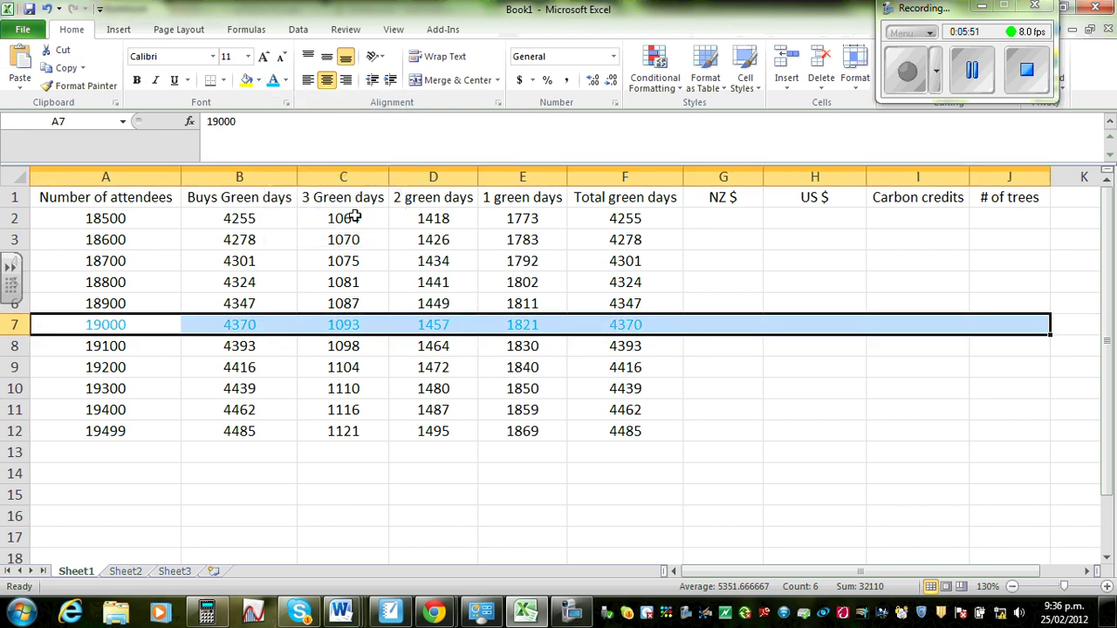
click(136, 80)
click(177, 570)
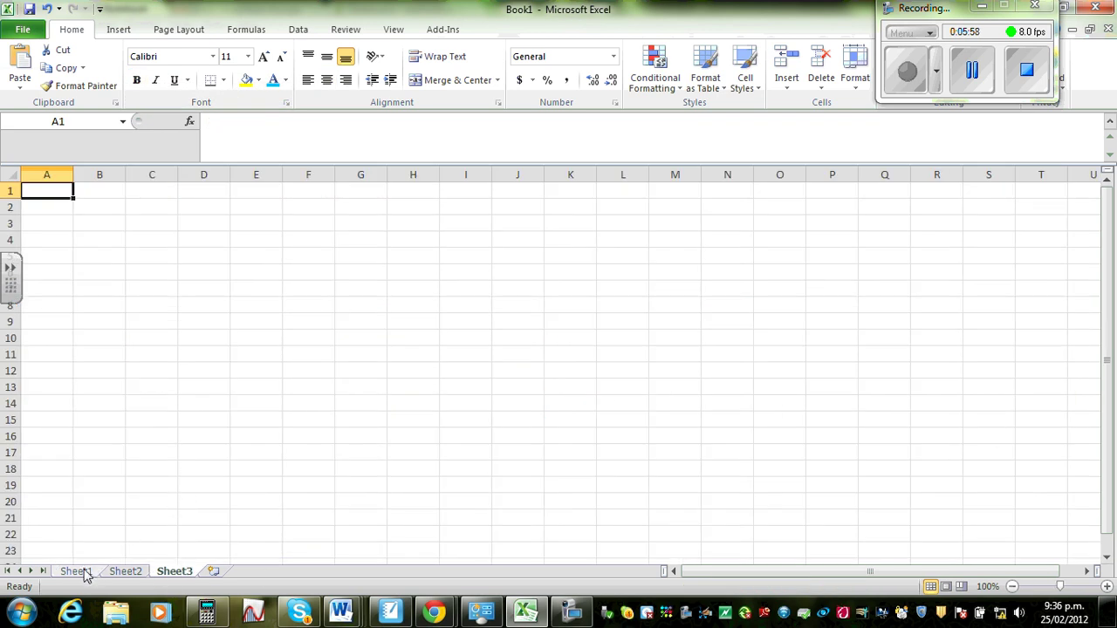
click(77, 570)
click(665, 474)
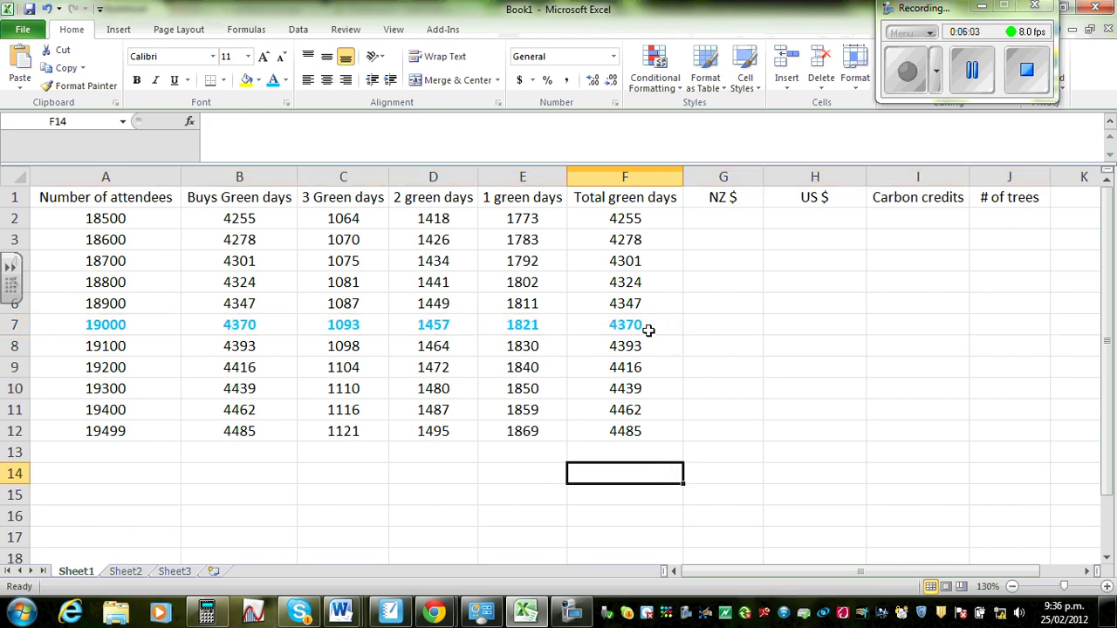
click(390, 612)
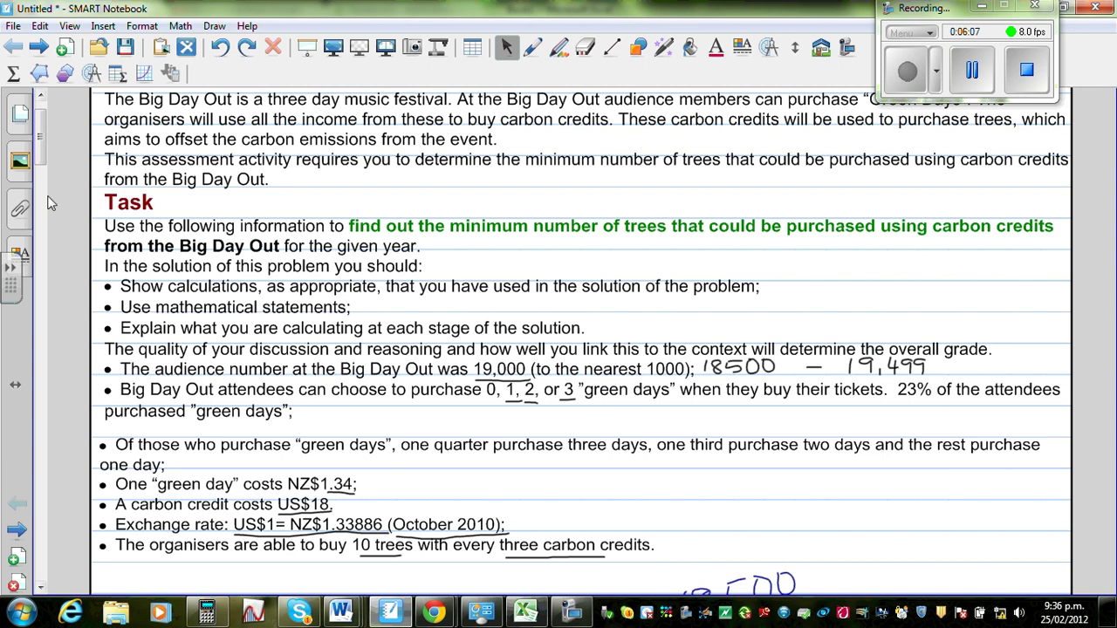
drag(41, 166, 41, 232)
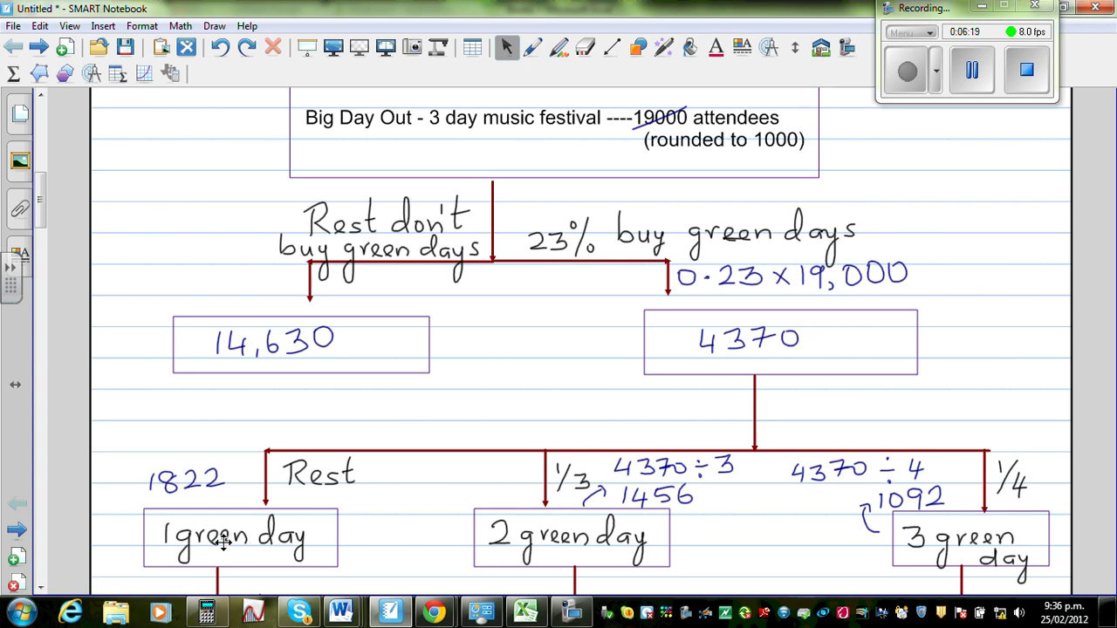
mouse_move(40, 206)
mouse_down()
mouse_move(39, 239)
mouse_move(42, 225)
mouse_up()
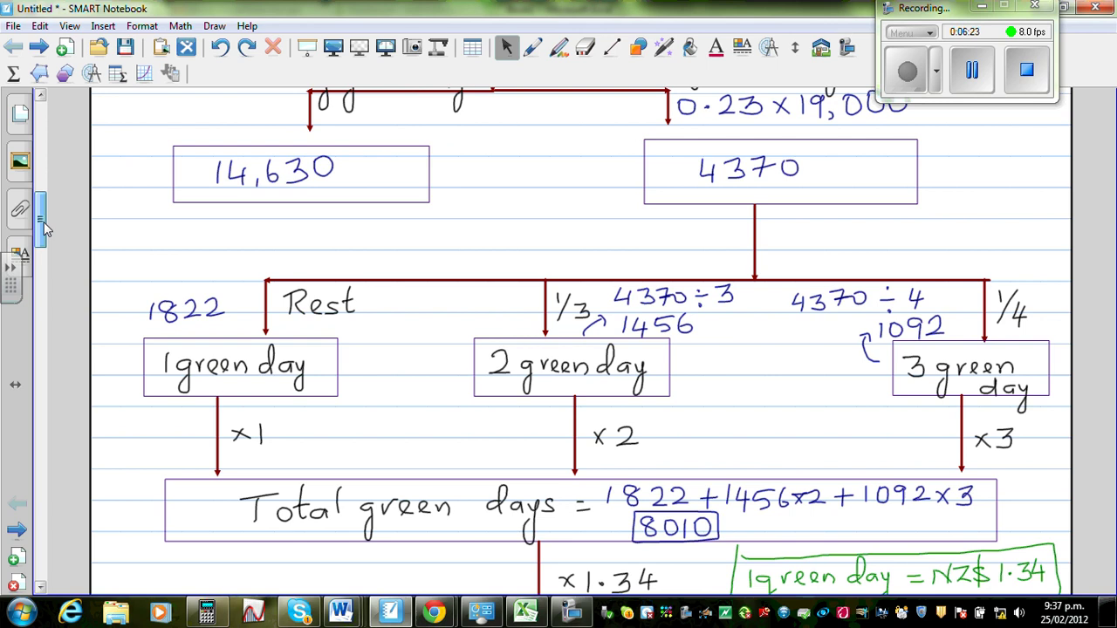
click(526, 611)
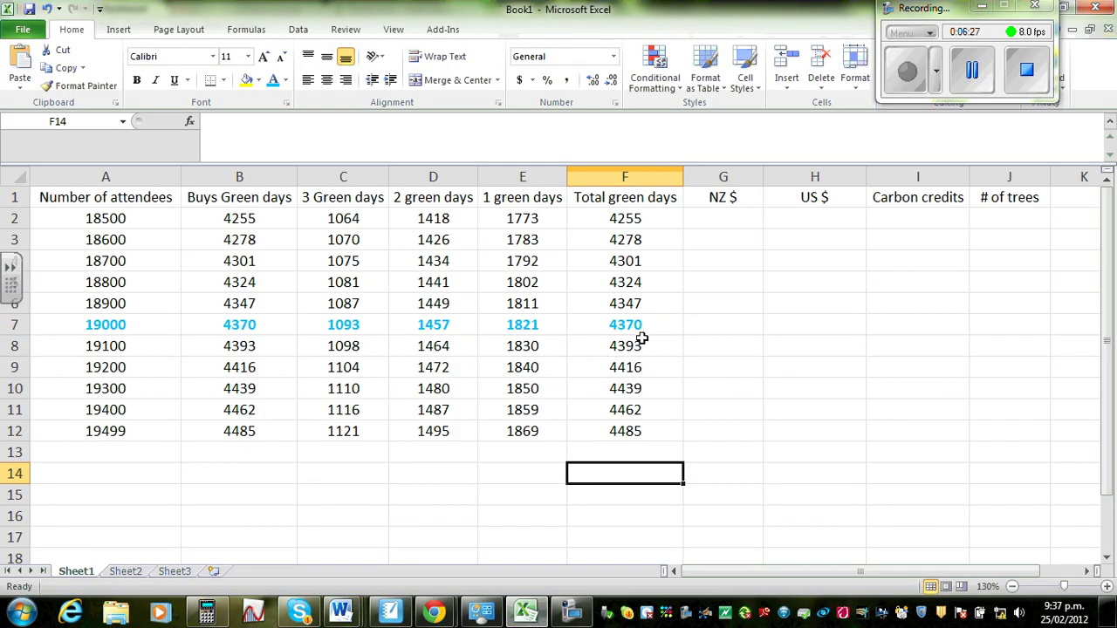
Rewrite F2 as =C2*3+D2*2+E2 and fill it to F12, giving 7801 to 8222
click(622, 219)
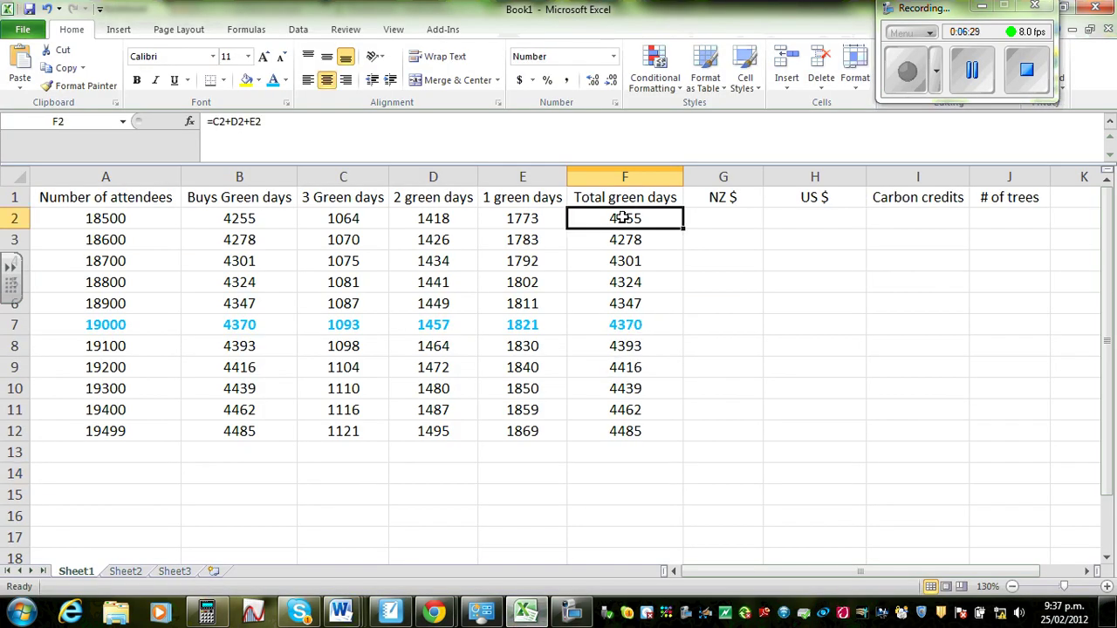
text(=)
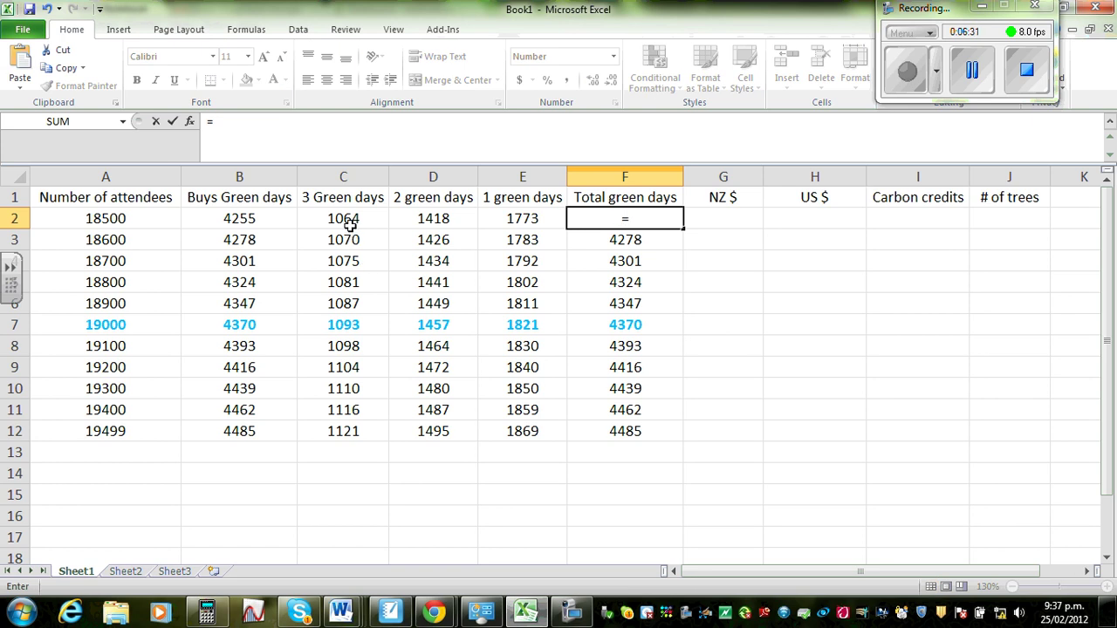
click(349, 223)
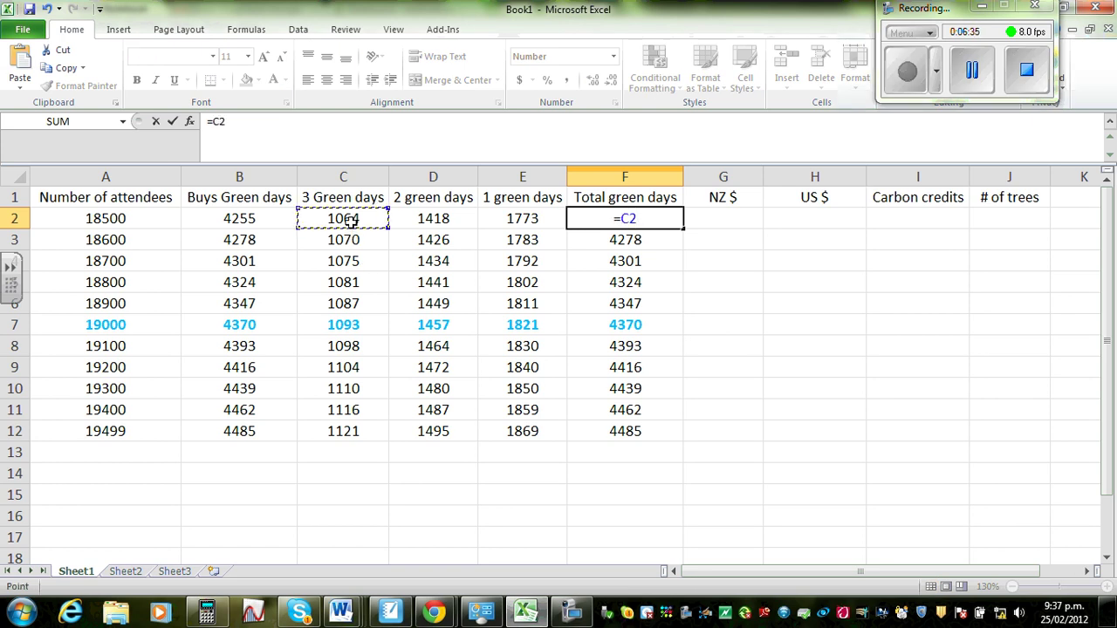
text(*3)
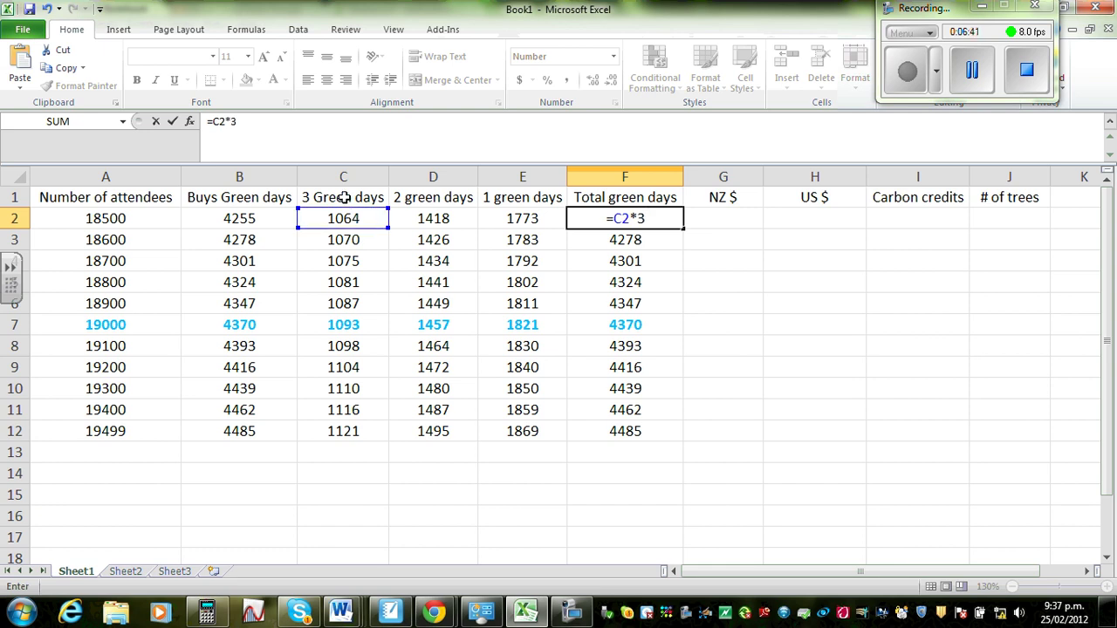
text(+)
click(435, 220)
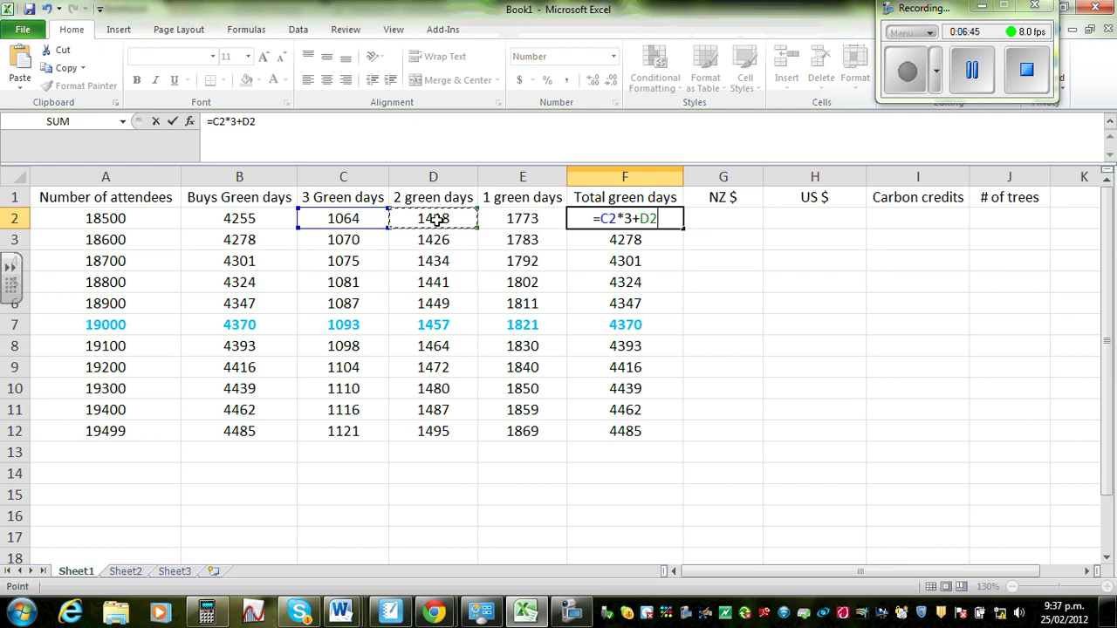
text(*)
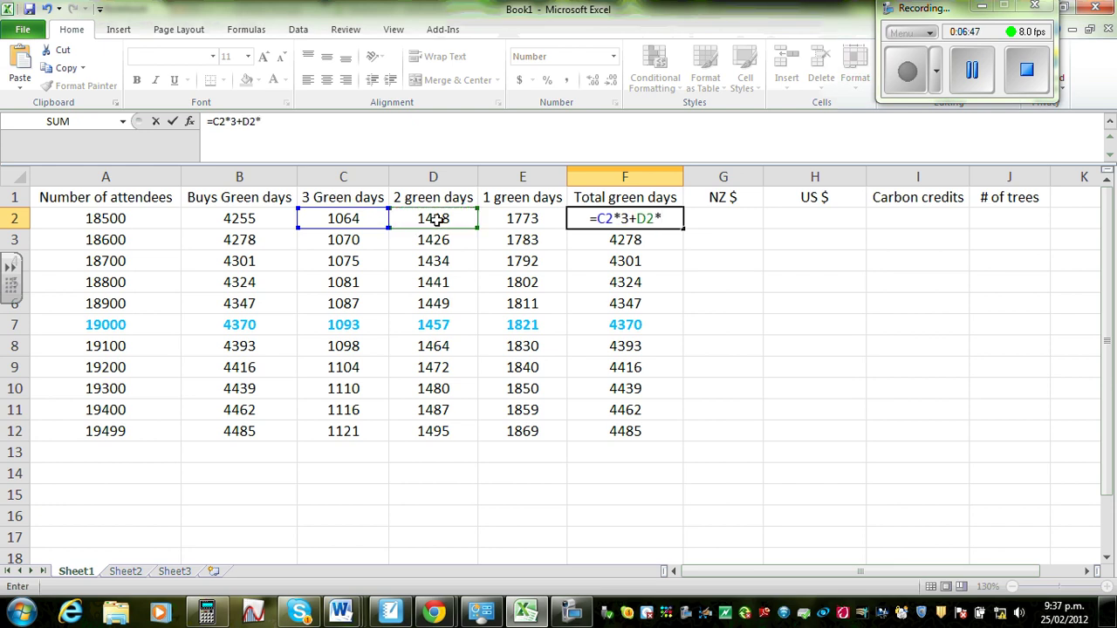
text(2+)
click(525, 218)
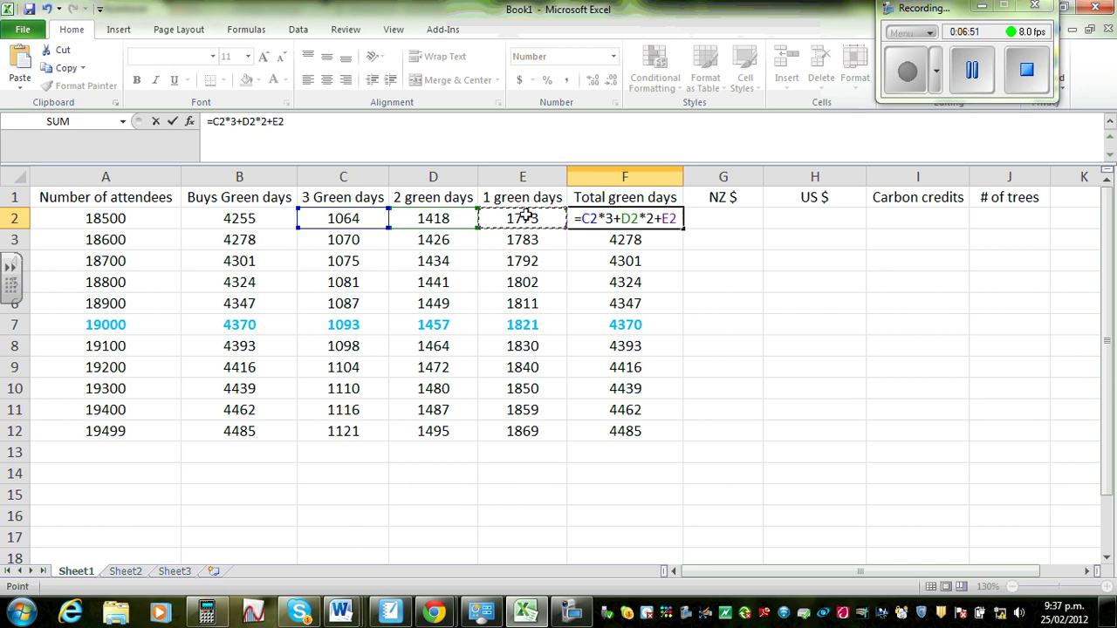
key(Return)
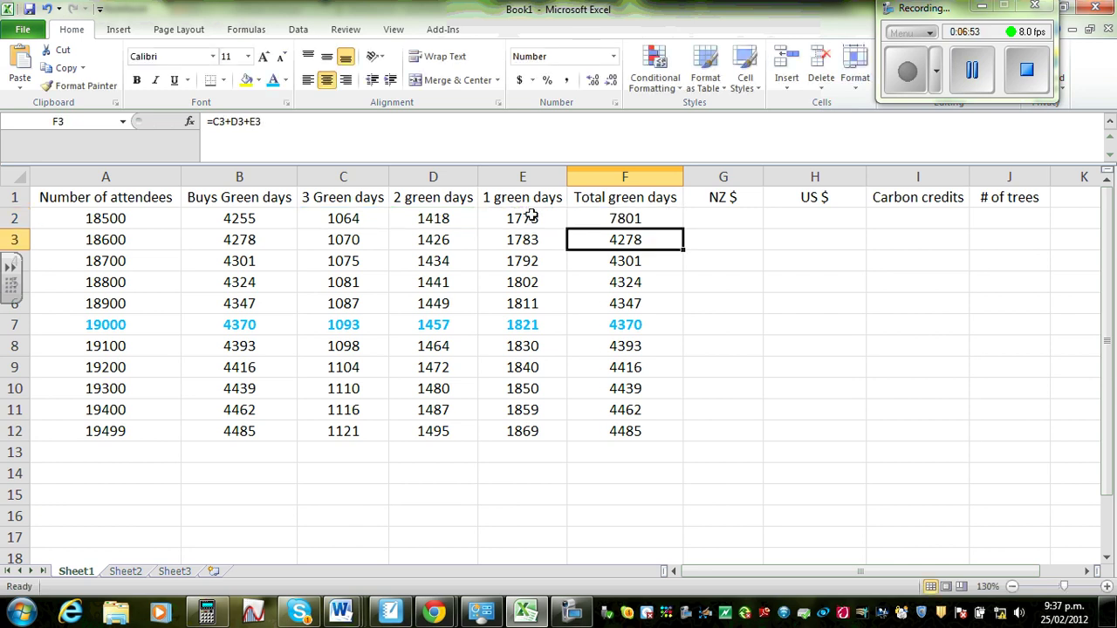
click(605, 218)
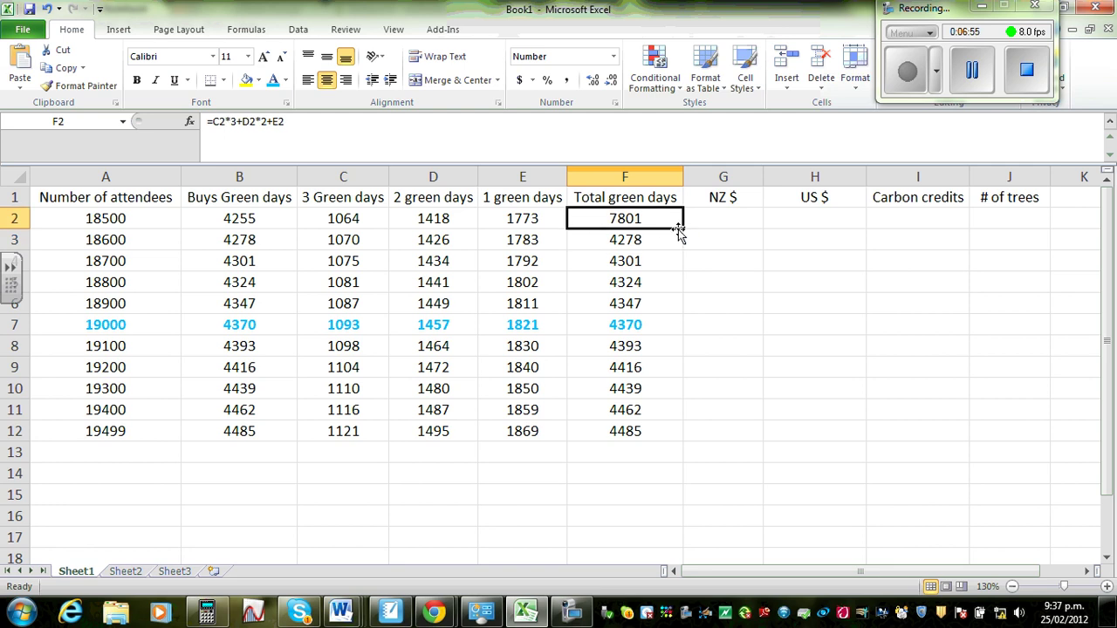
drag(683, 228, 665, 434)
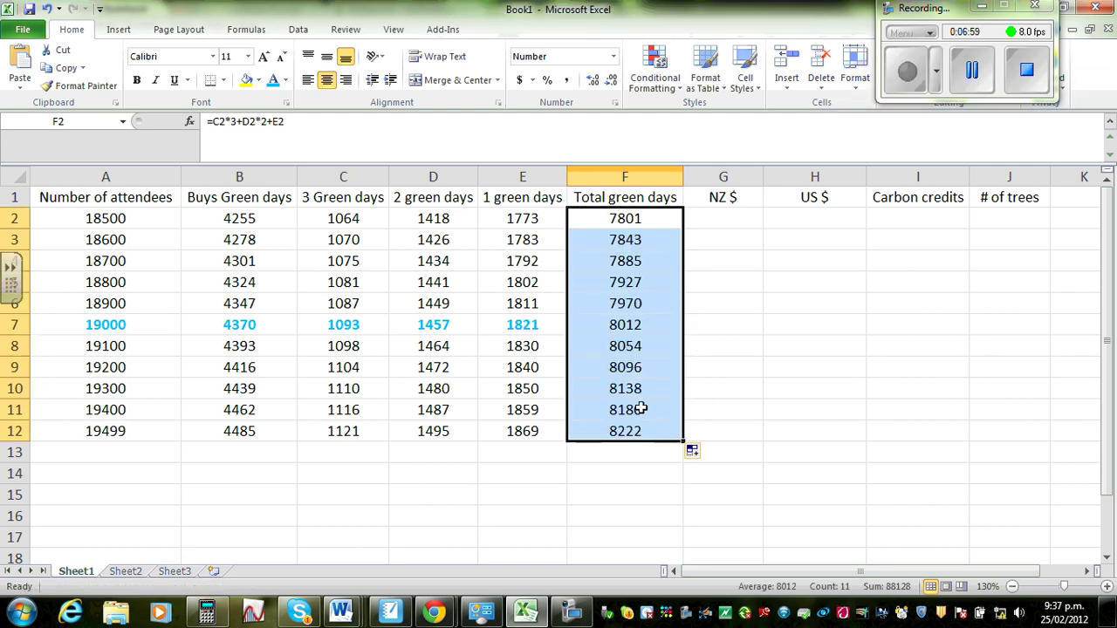
click(391, 608)
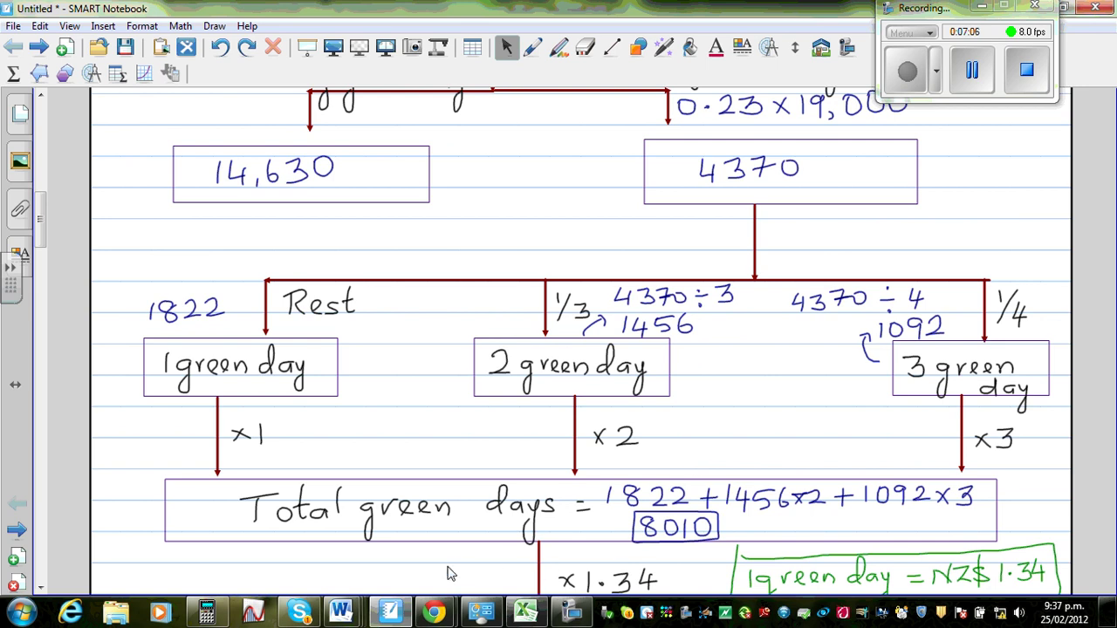
click(525, 615)
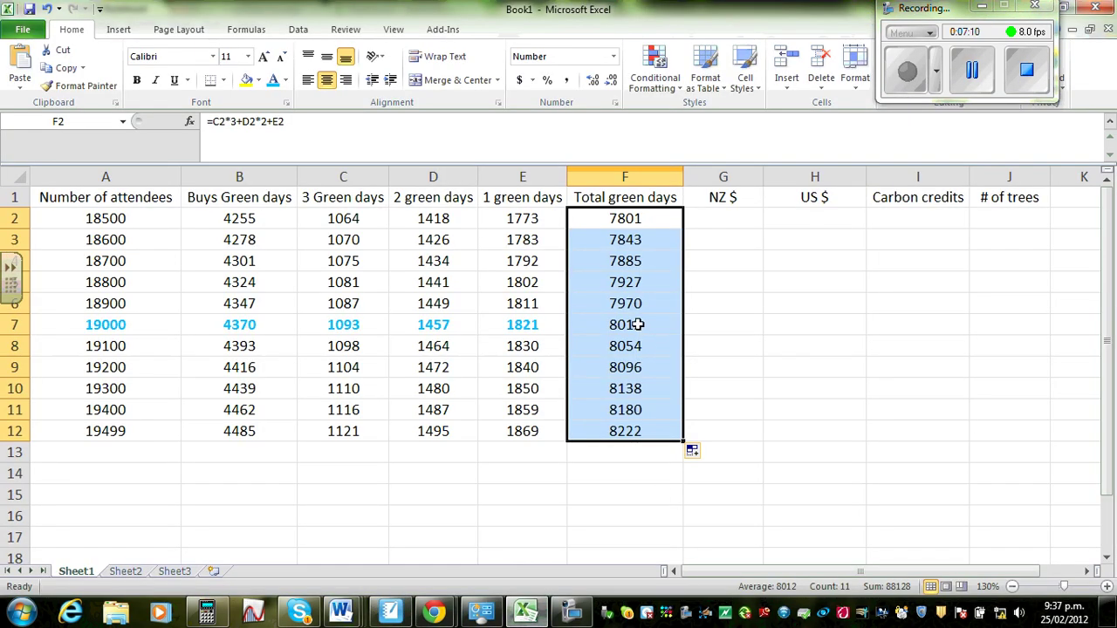
Enter a first NZ $ formula, =F2*134, in G2
click(821, 417)
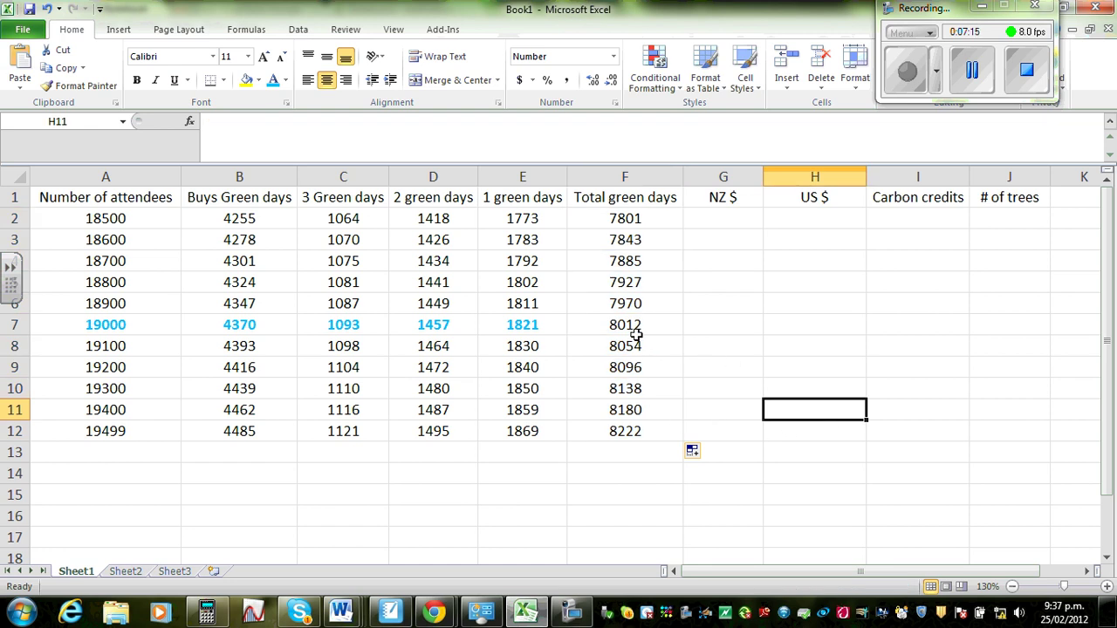
click(723, 222)
text(=)
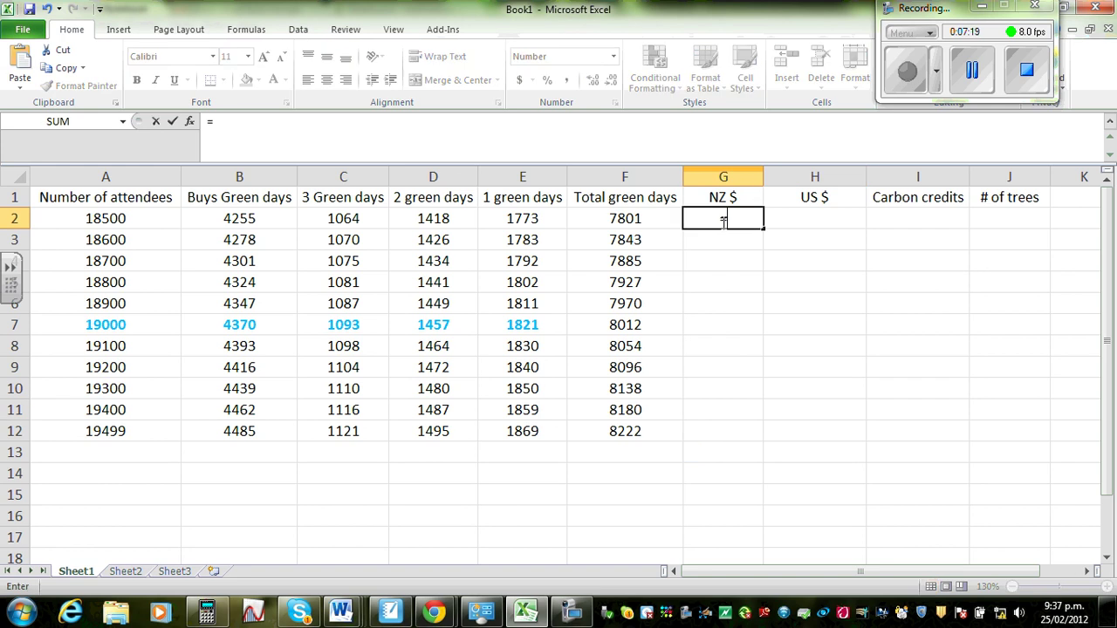
click(632, 218)
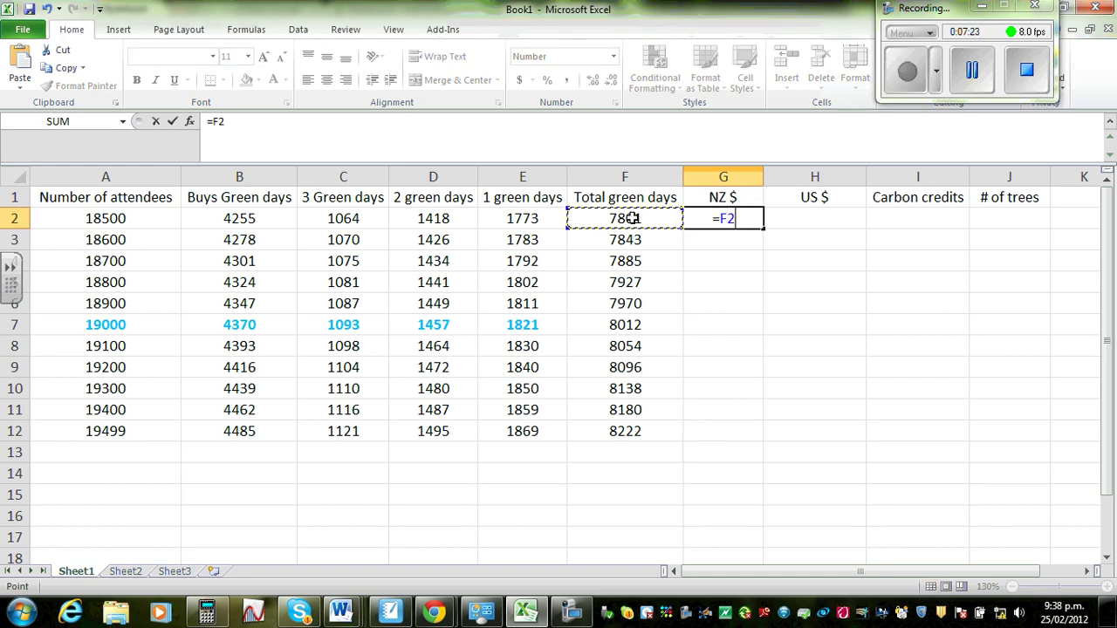
text(*134)
key(Return)
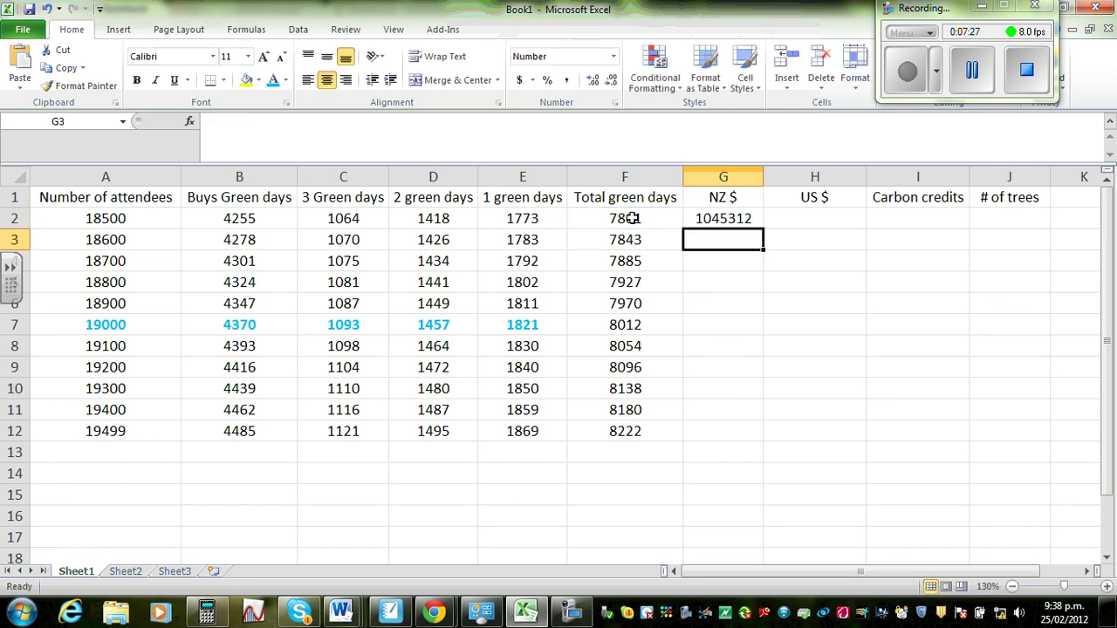
Check the G2 and F2 formulas, then correct G2 to =F2*1.34
click(729, 218)
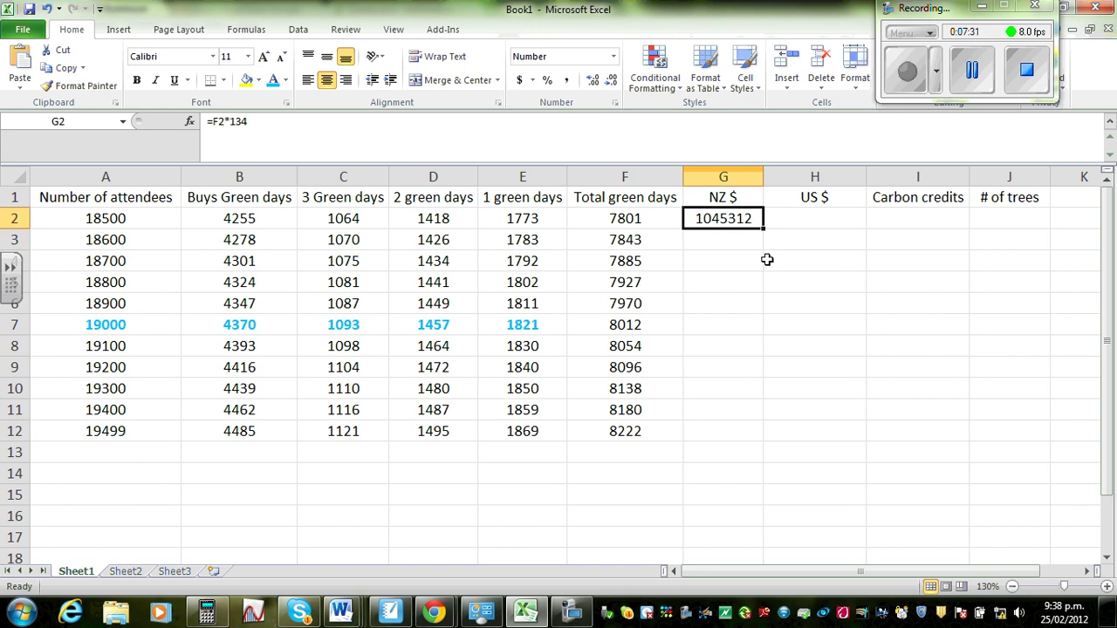
click(632, 219)
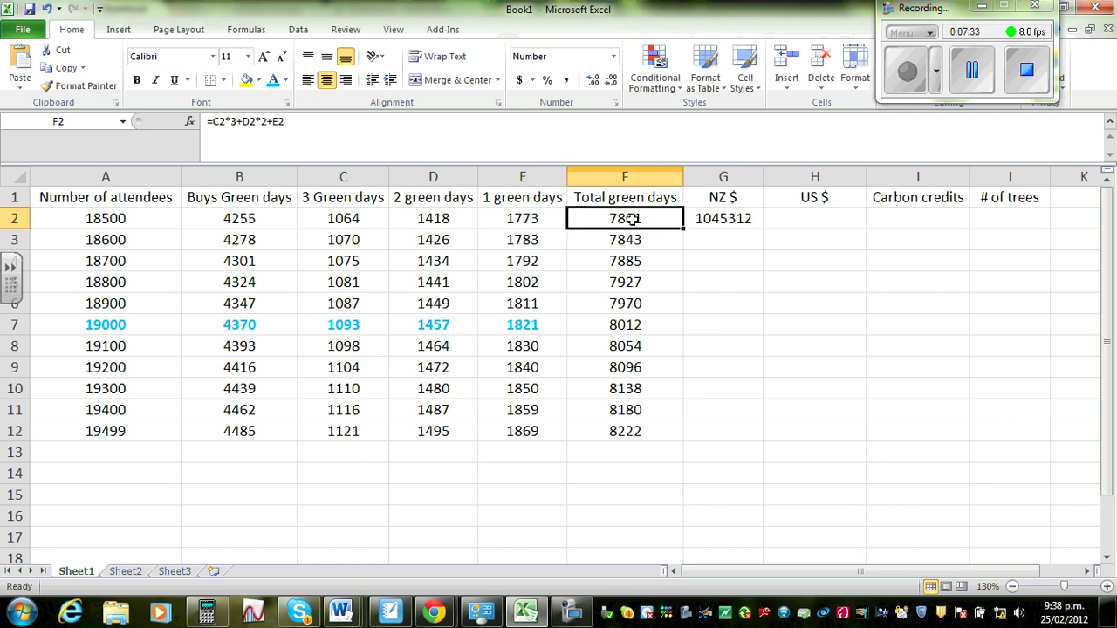
click(720, 285)
click(723, 220)
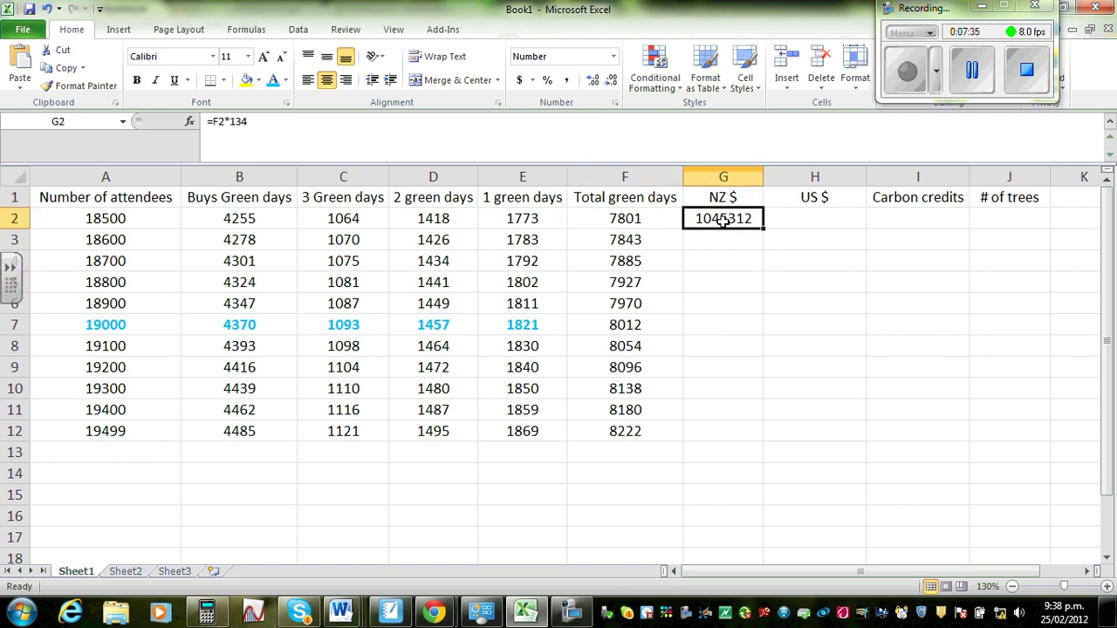
key(Delete)
text(=)
click(640, 220)
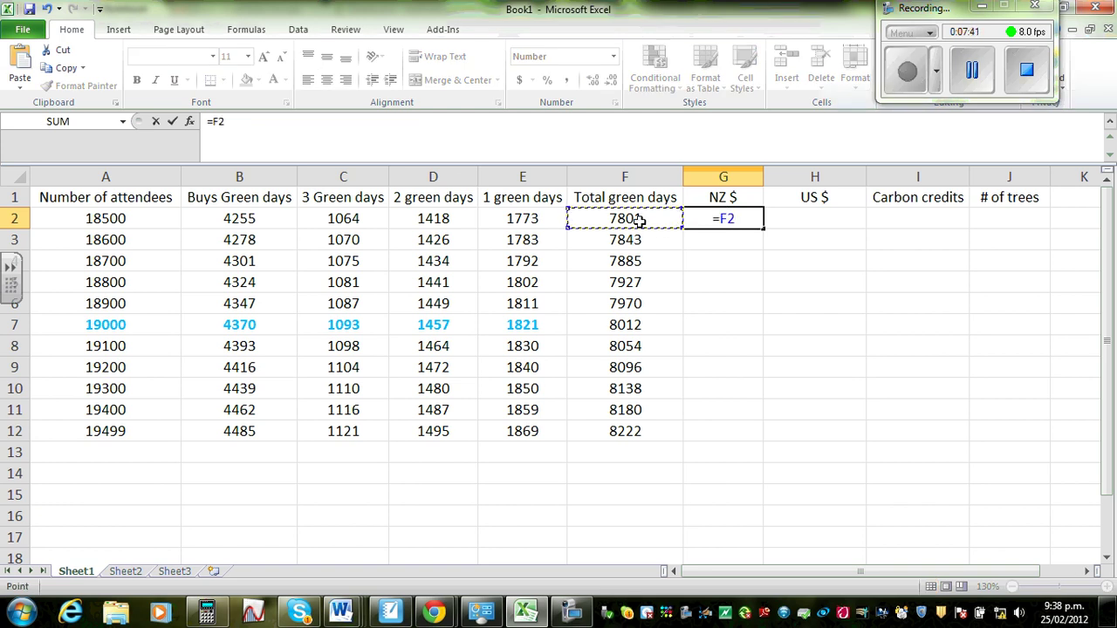
text(*1.34)
key(Return)
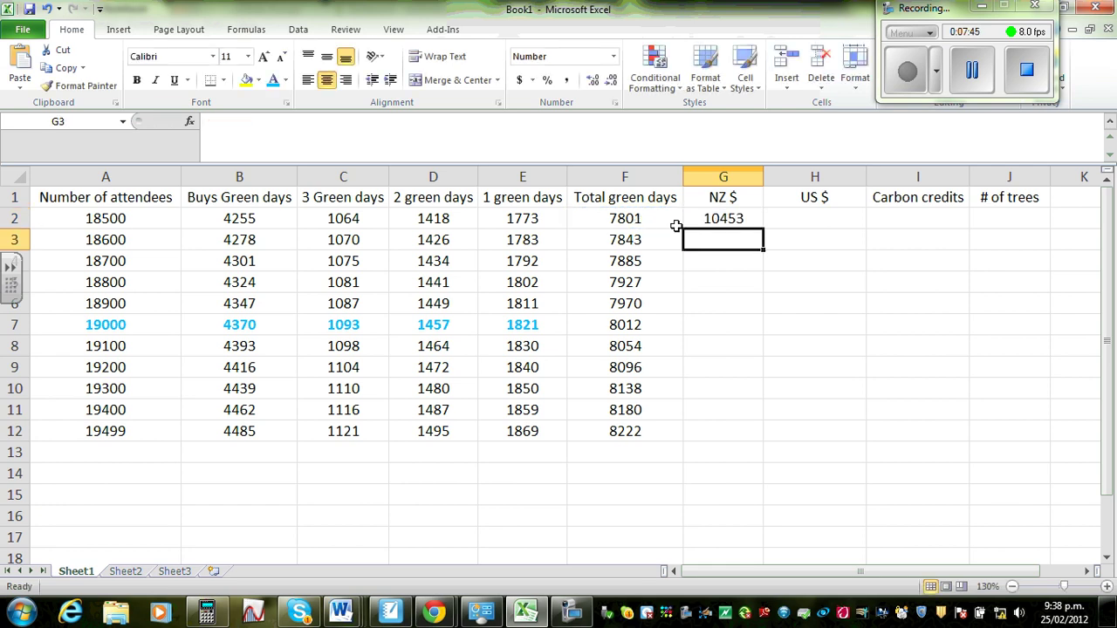
Add a decimal place to G2, fill it down to G12, and return to SMART Notebook
click(721, 221)
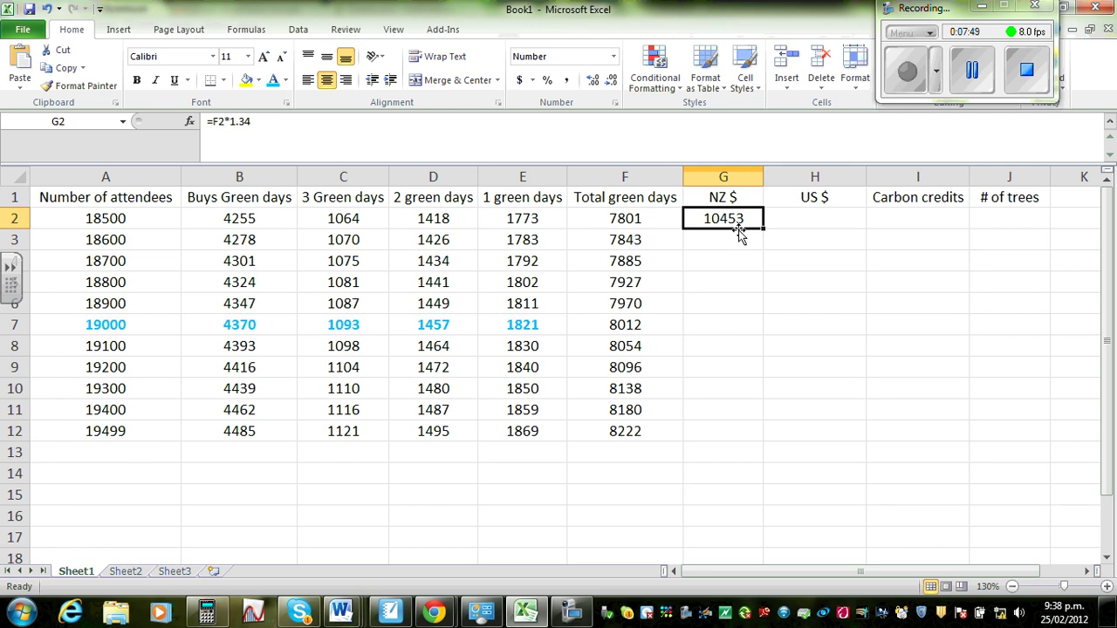
click(593, 81)
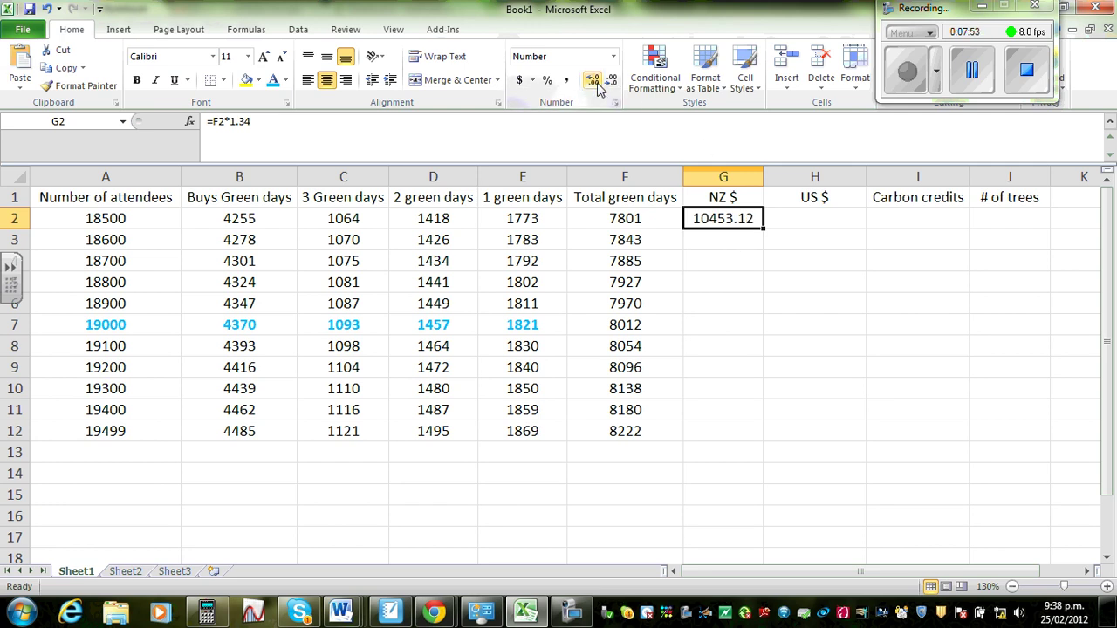
click(800, 303)
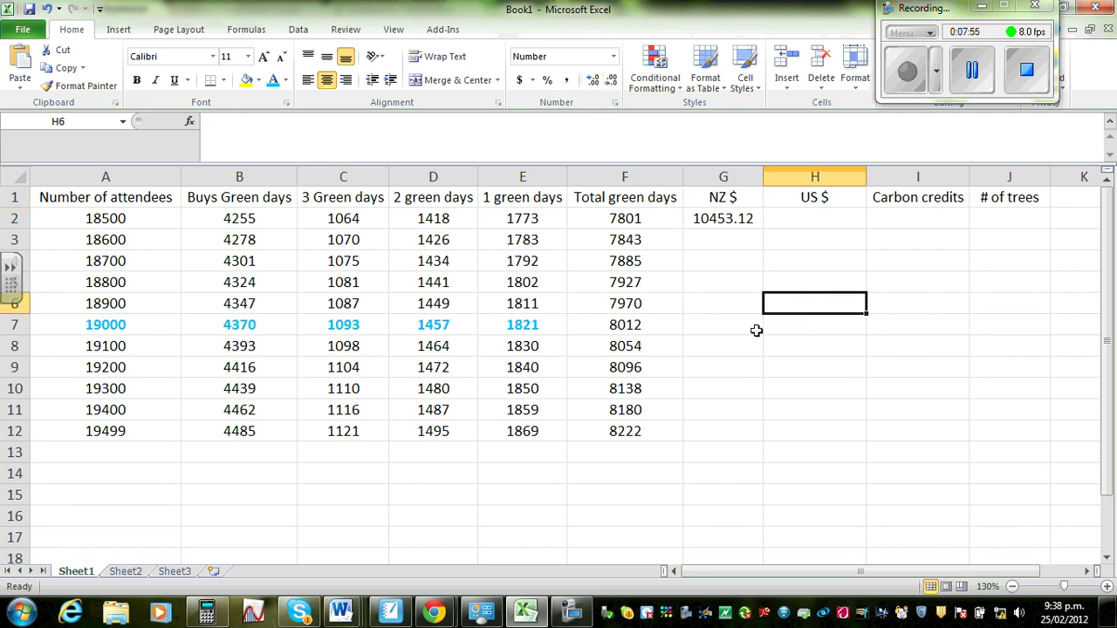
click(729, 219)
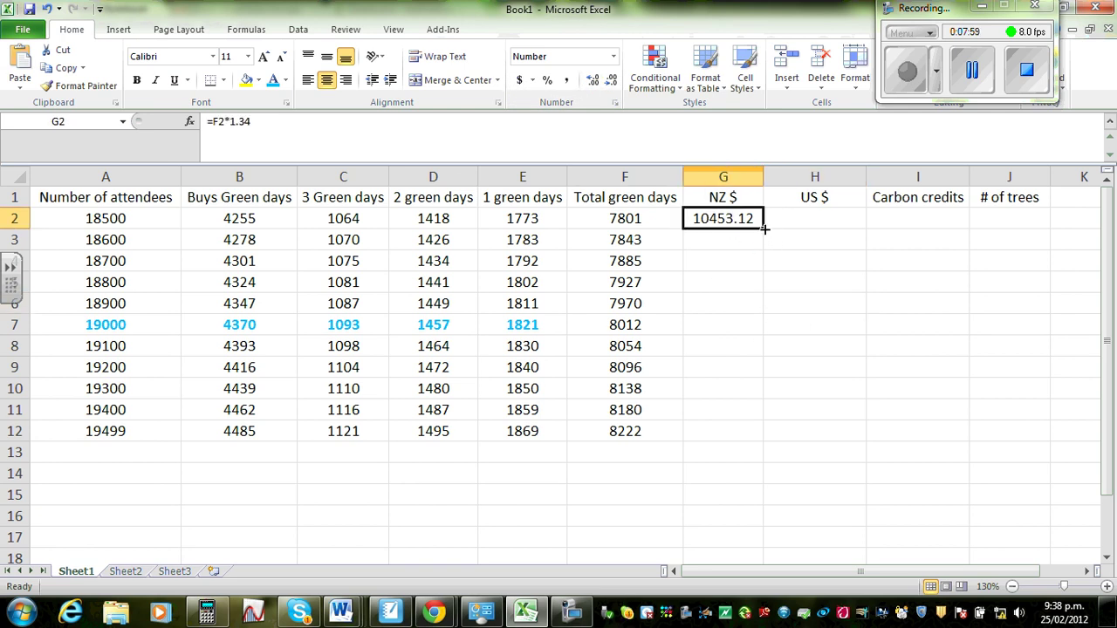
drag(763, 226, 743, 441)
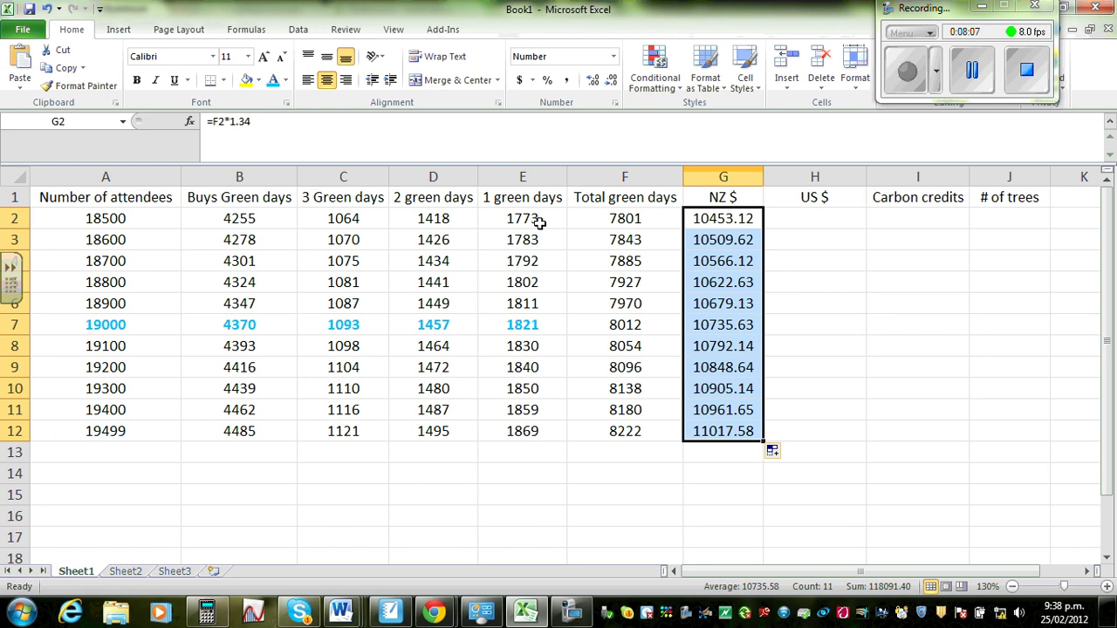
click(394, 611)
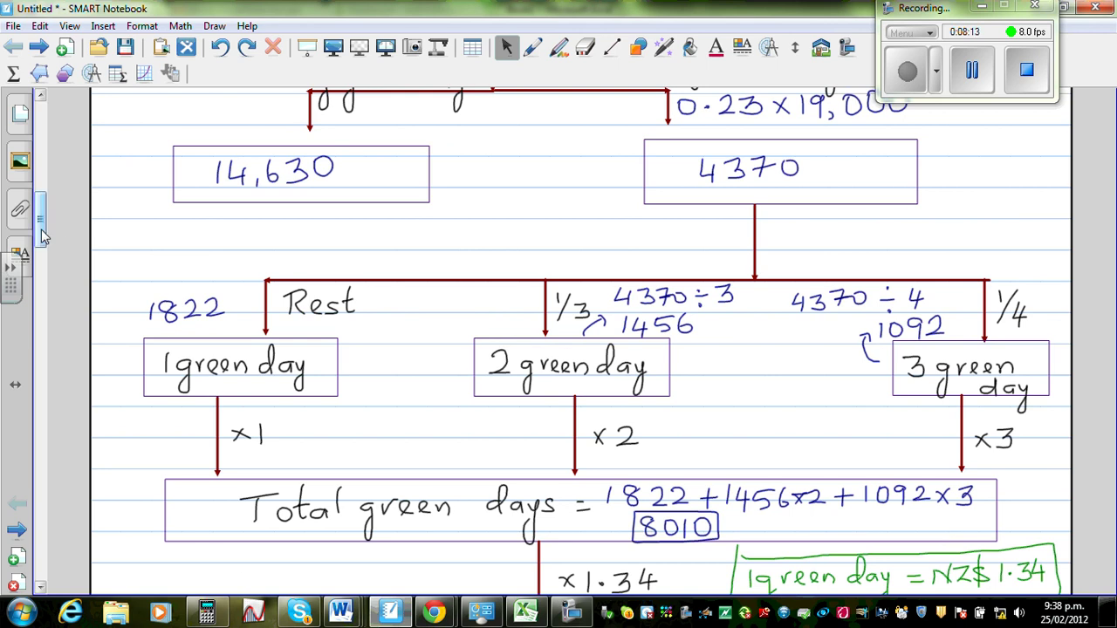
Scroll the Notebook page to the 1.33886 NZ$ = 1 US$ step, then return to Excel
drag(40, 230, 40, 253)
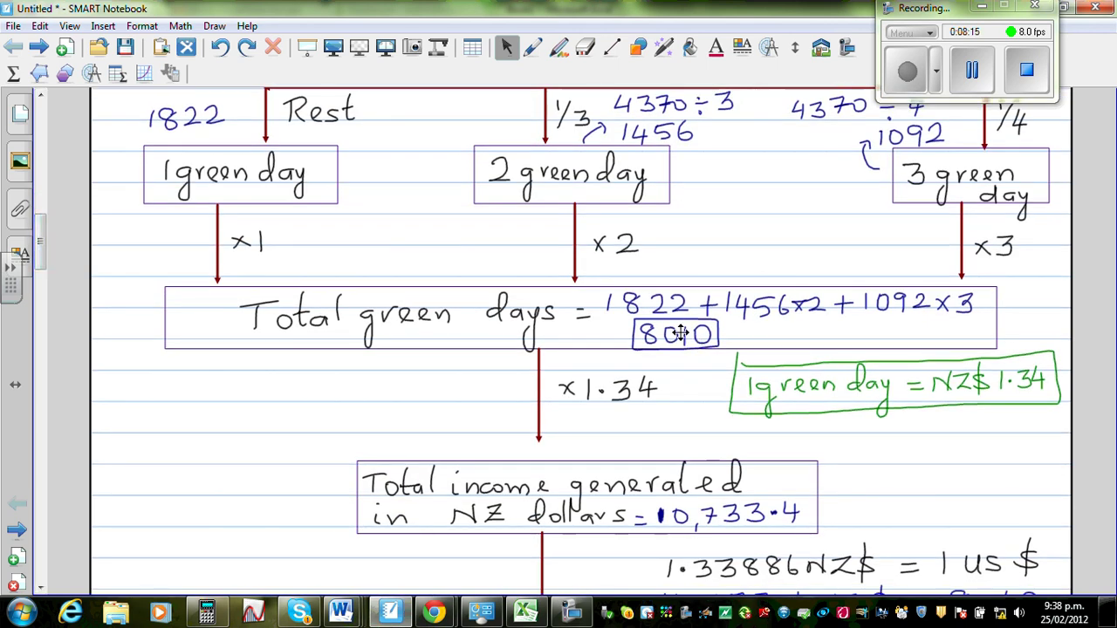
click(523, 614)
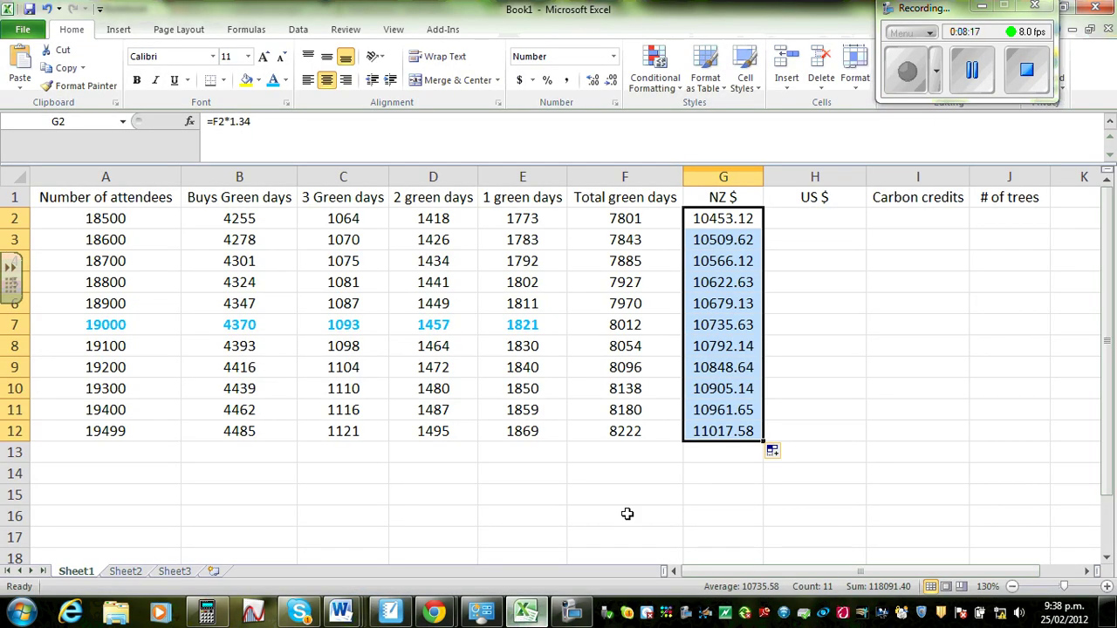
click(390, 614)
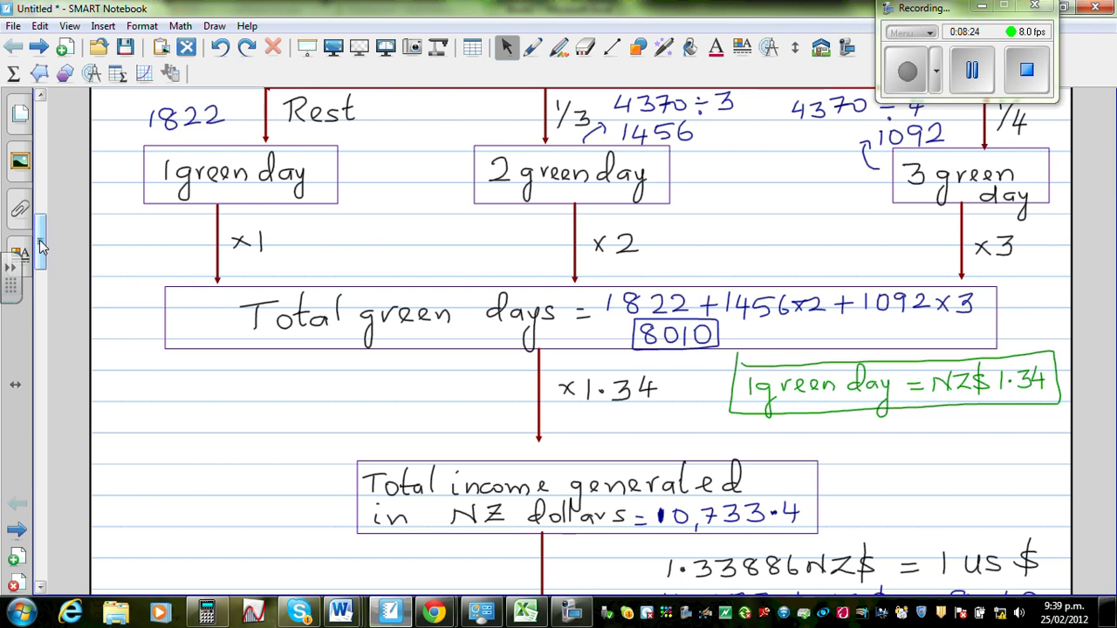
drag(39, 244, 39, 277)
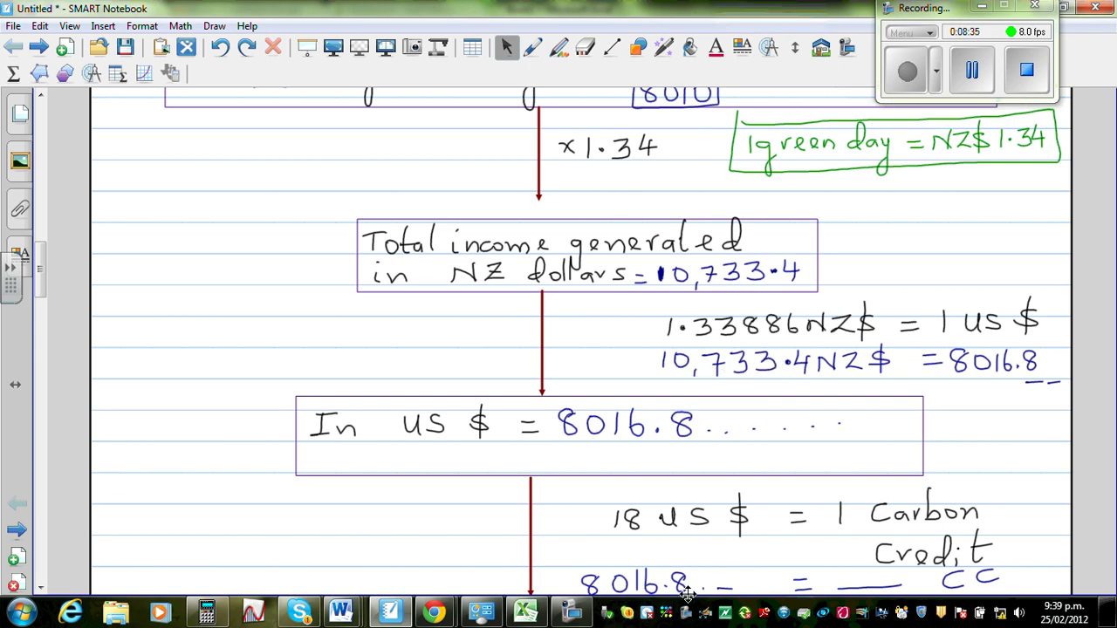
click(525, 613)
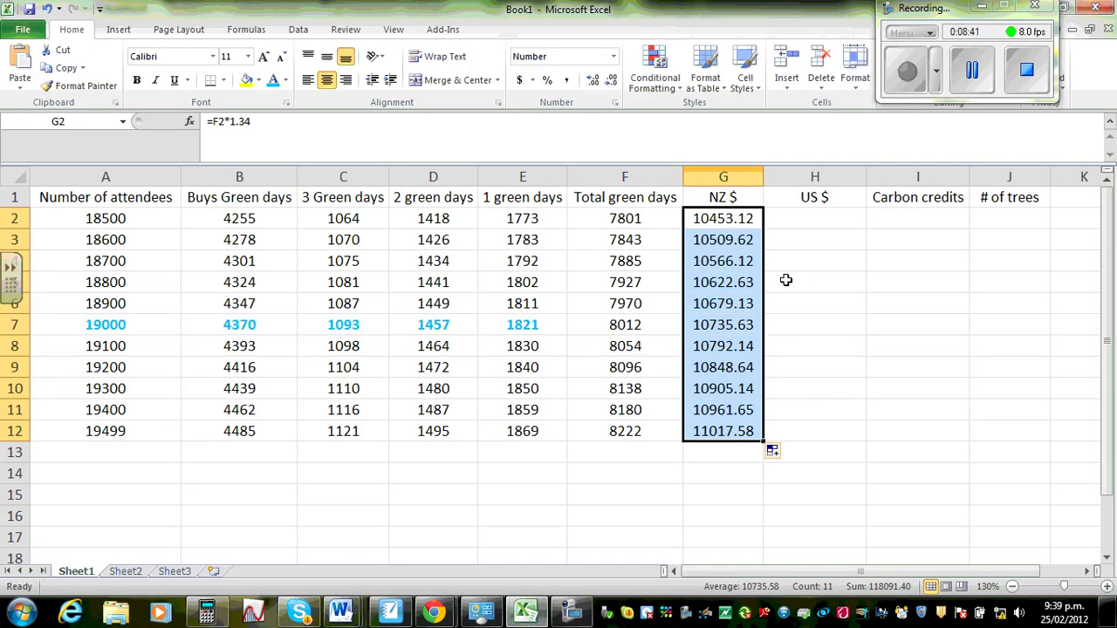
Enter the US $ conversion =G2/1.33886 in H2
click(810, 222)
text(=)
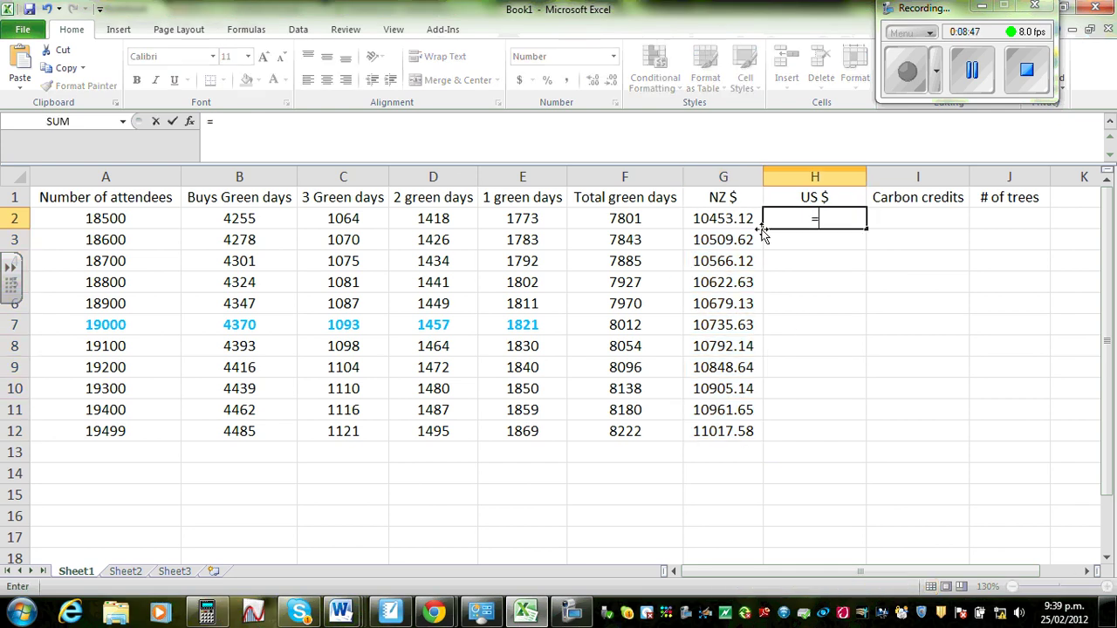
click(724, 219)
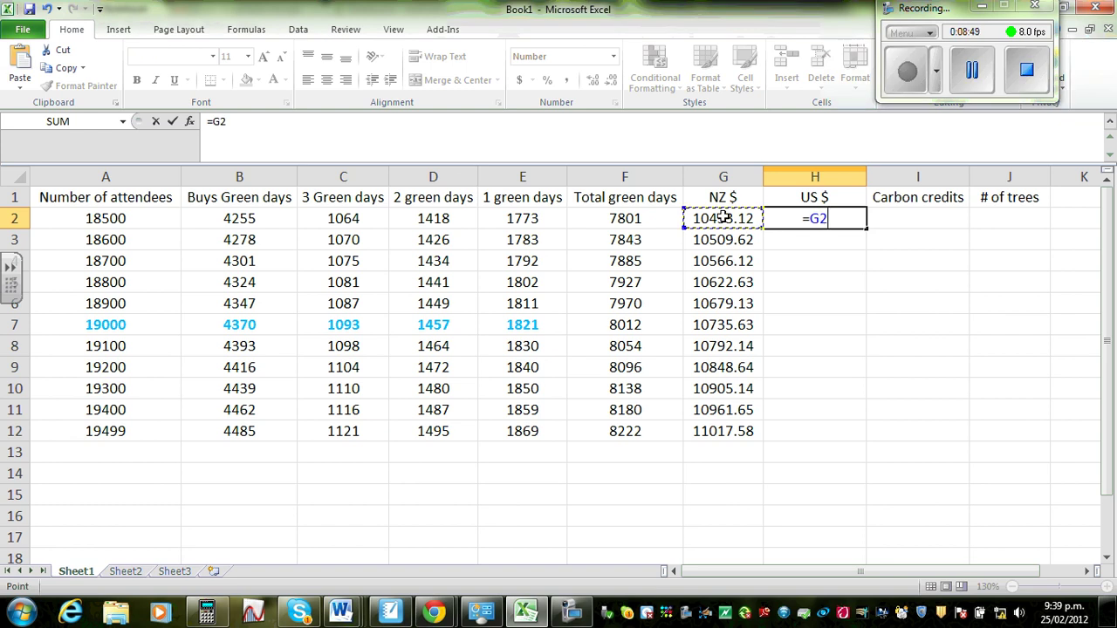
text(/1.33886)
key(Return)
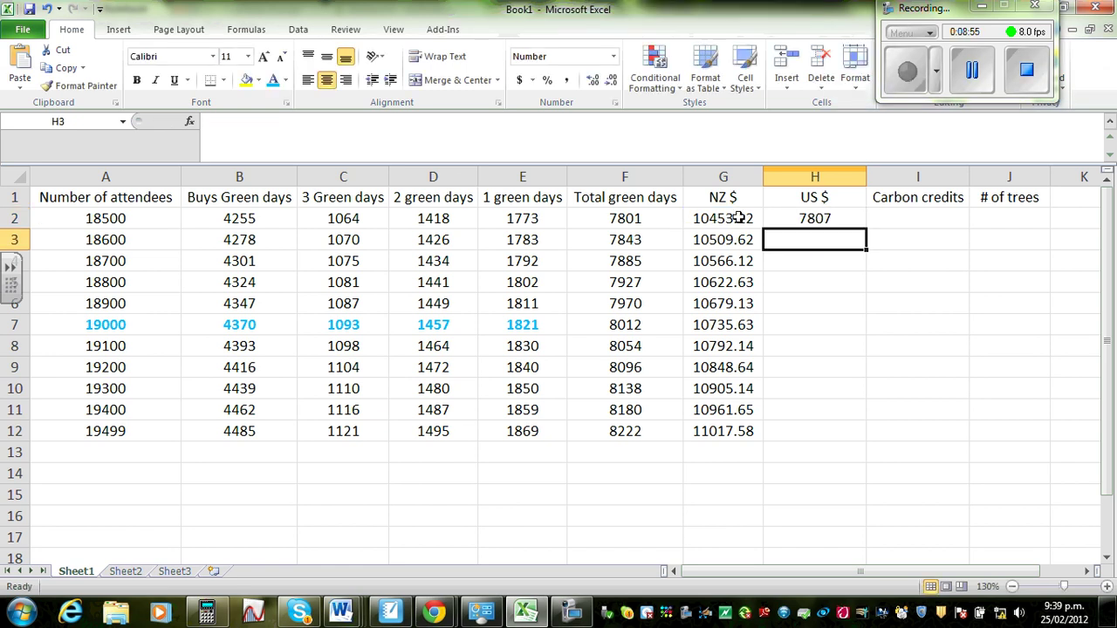
Show H2 to two decimals and fill the US $ formula down to H12
click(790, 218)
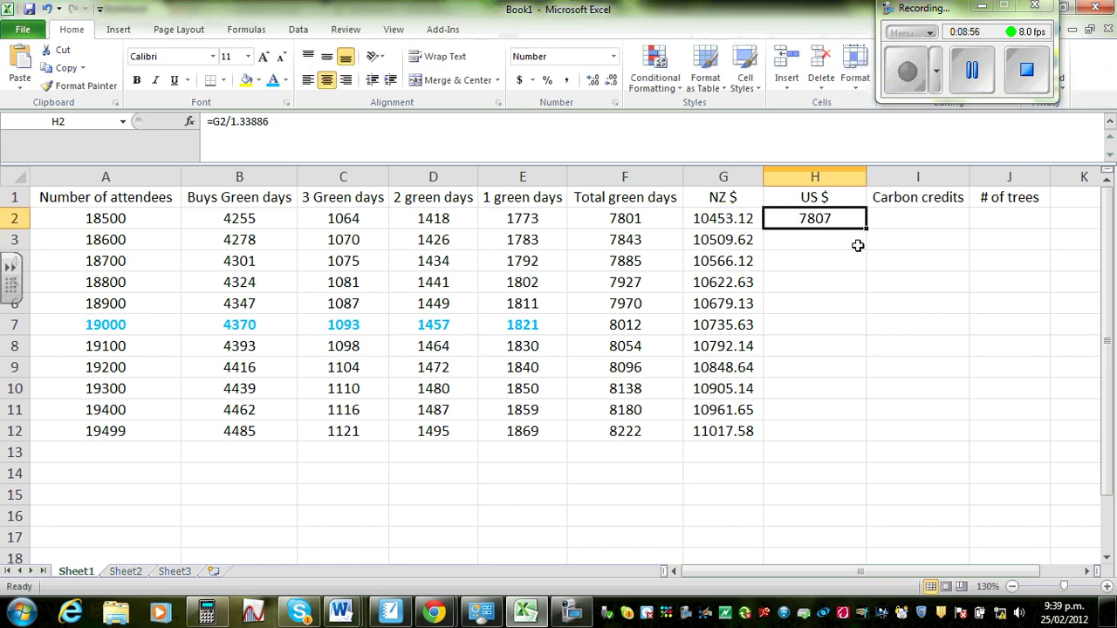
click(593, 81)
click(594, 81)
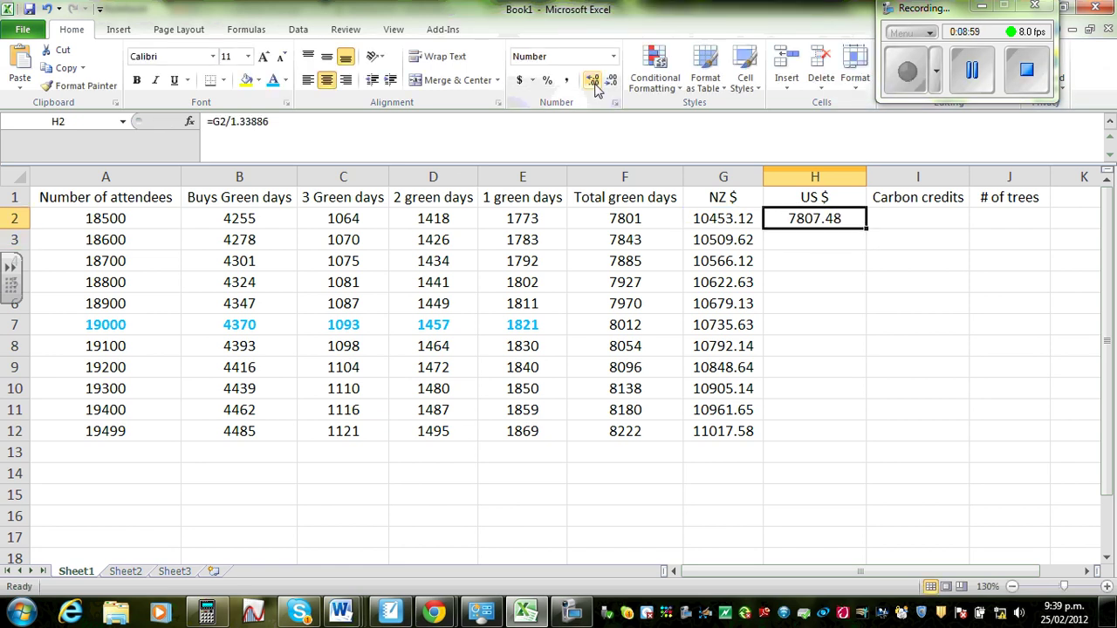
click(891, 276)
click(810, 219)
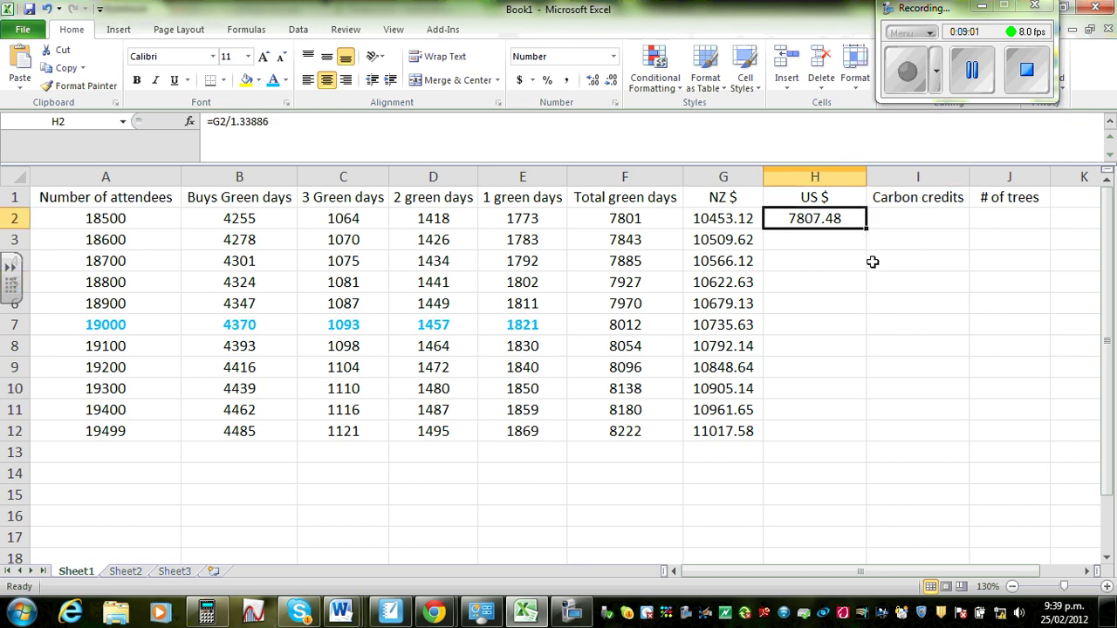
drag(865, 229, 851, 438)
click(930, 424)
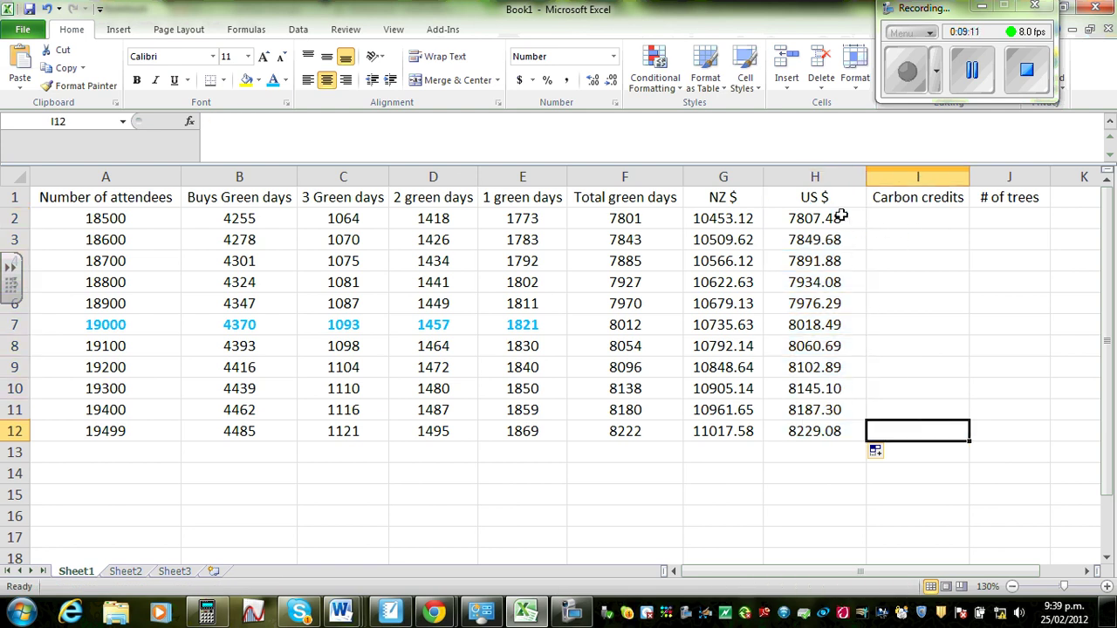
Enter =H2/18 in I2 and fill the carbon credits down to I12
click(890, 222)
text(=)
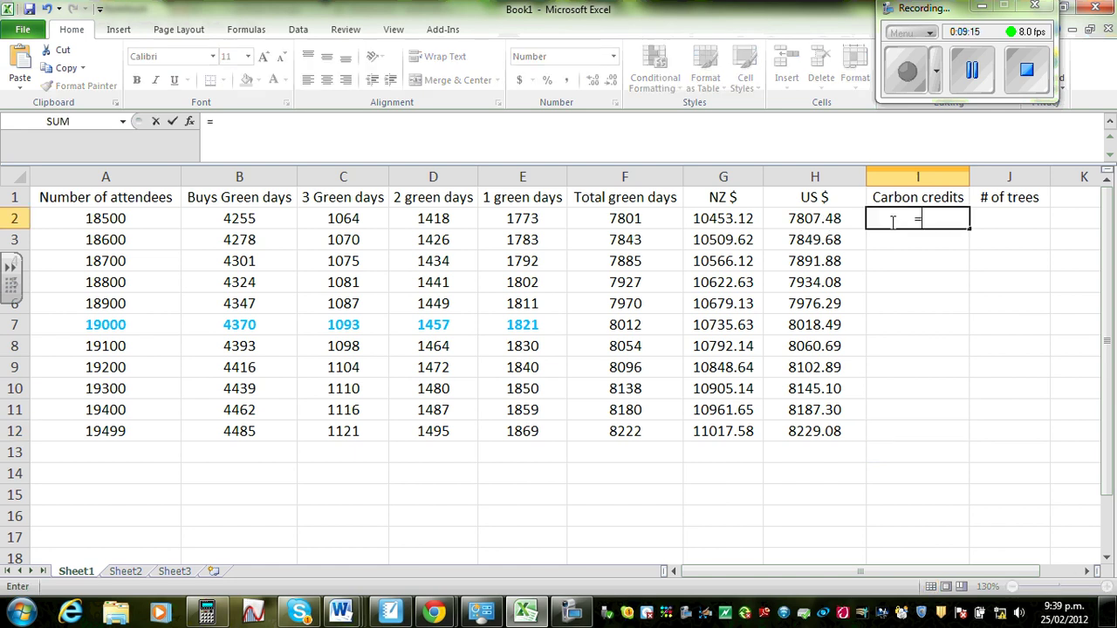
click(822, 222)
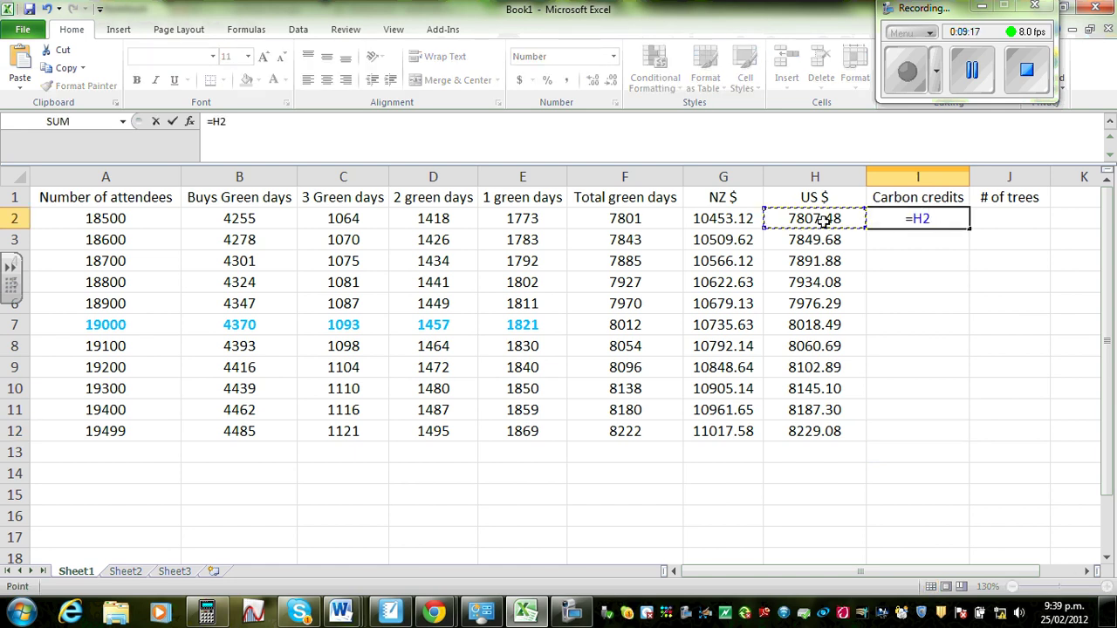
text(/18)
key(Return)
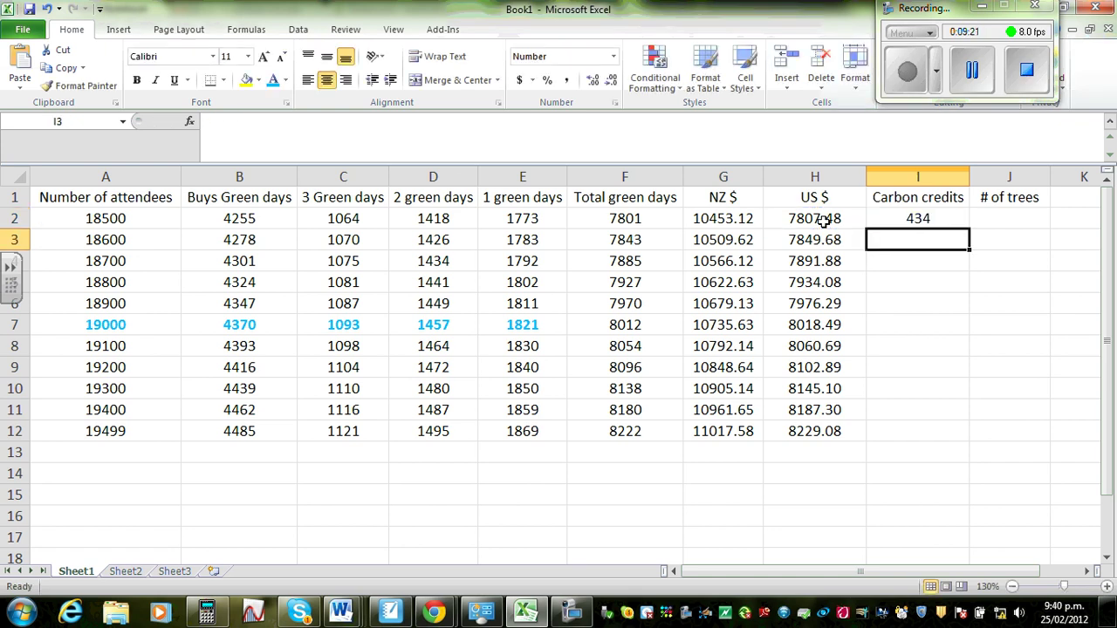
click(918, 219)
drag(969, 227, 950, 442)
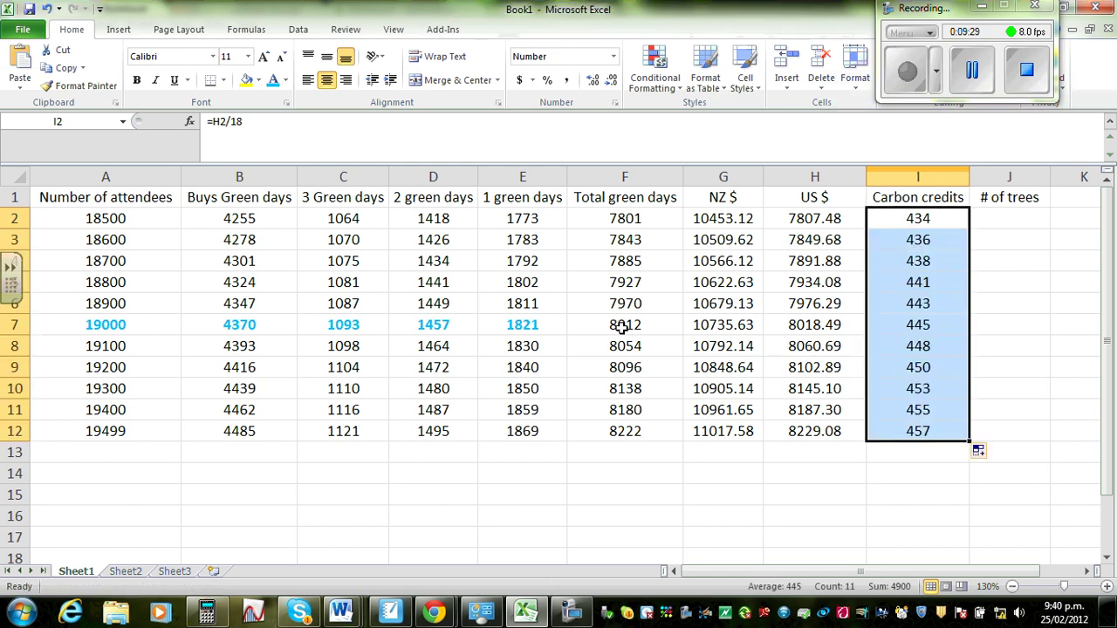
mouse_move(623, 327)
mouse_down()
mouse_move(741, 341)
mouse_move(899, 329)
mouse_up()
click(390, 611)
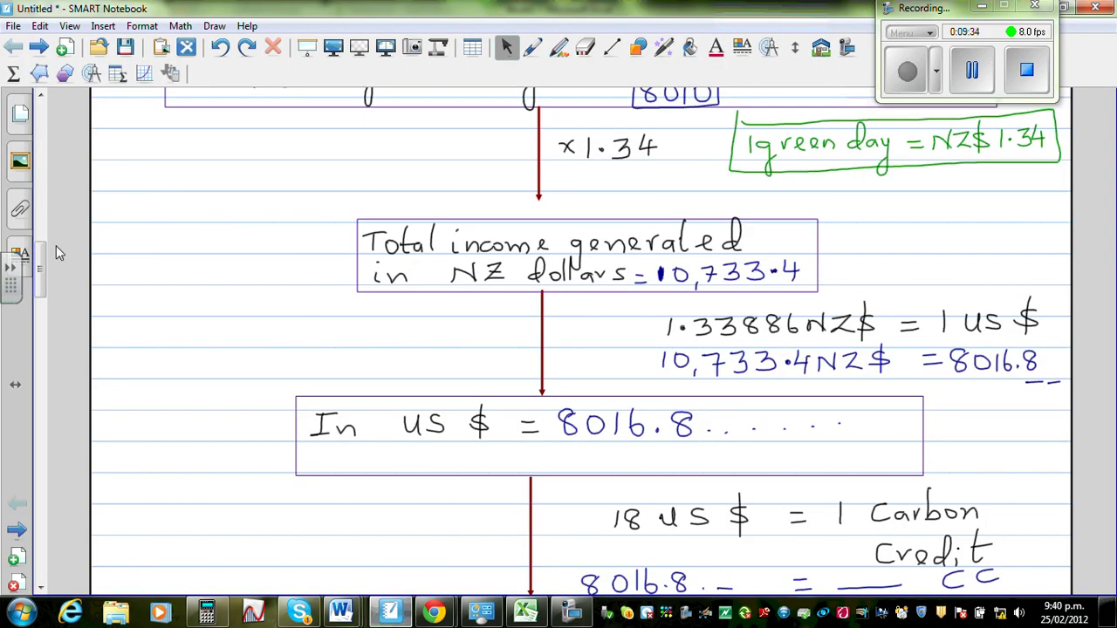
drag(42, 264, 39, 294)
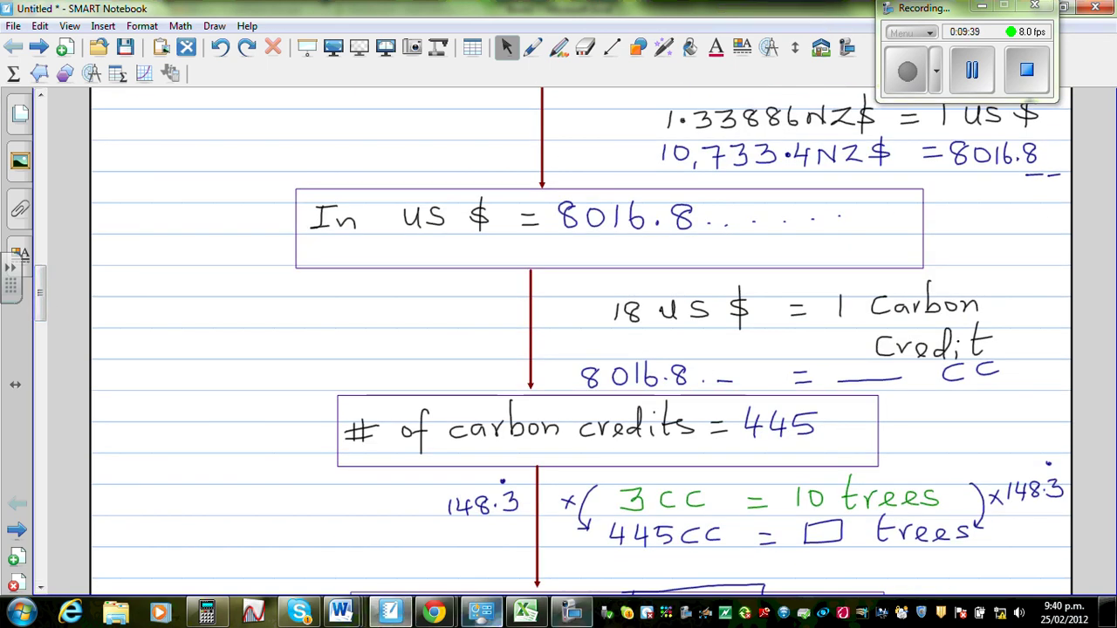
click(527, 612)
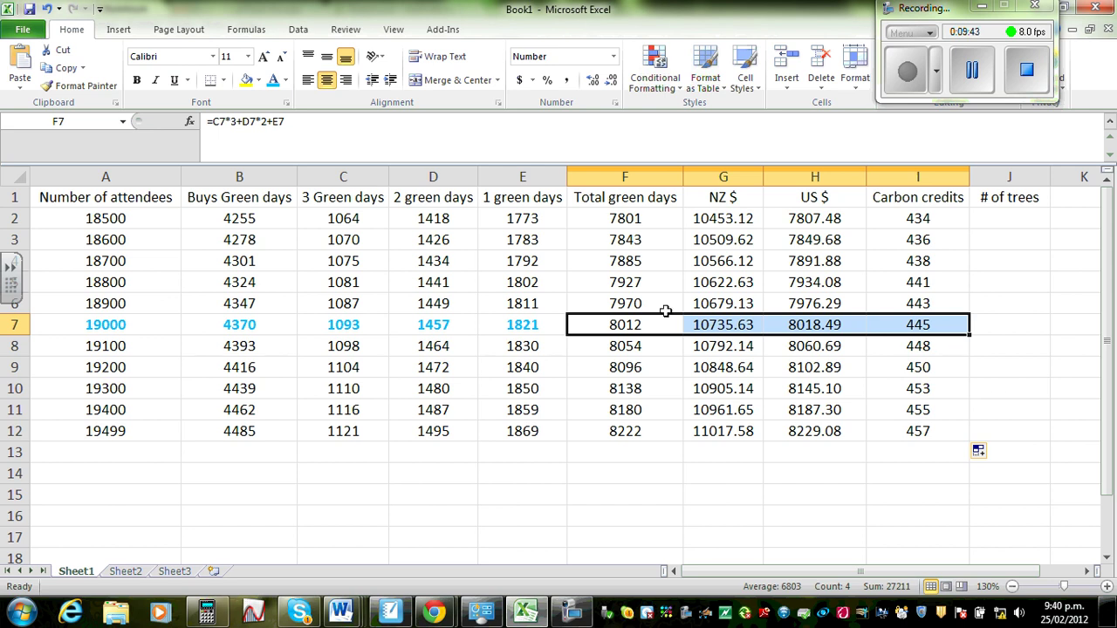
Make the F7:I7 values of the 19000-attendee row light blue and bold
click(286, 80)
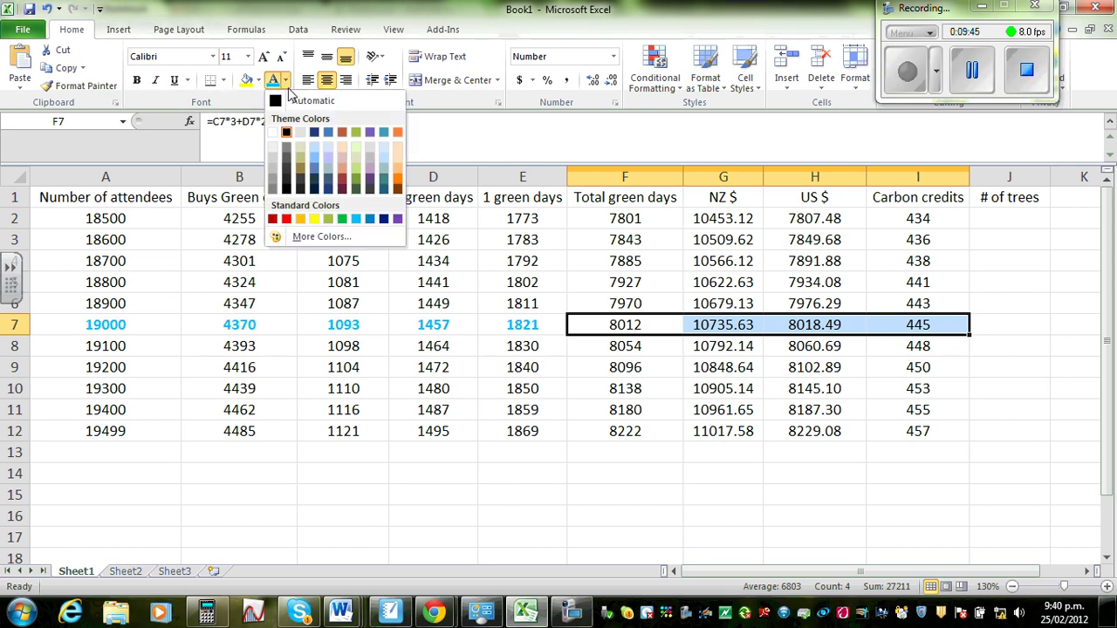
click(356, 218)
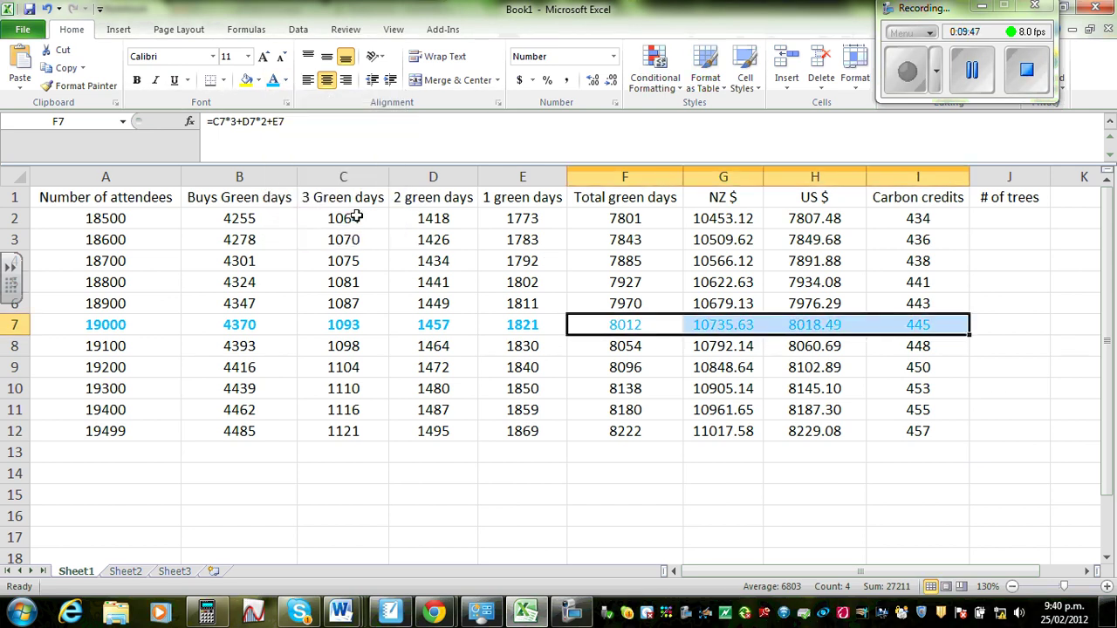
click(137, 81)
click(847, 520)
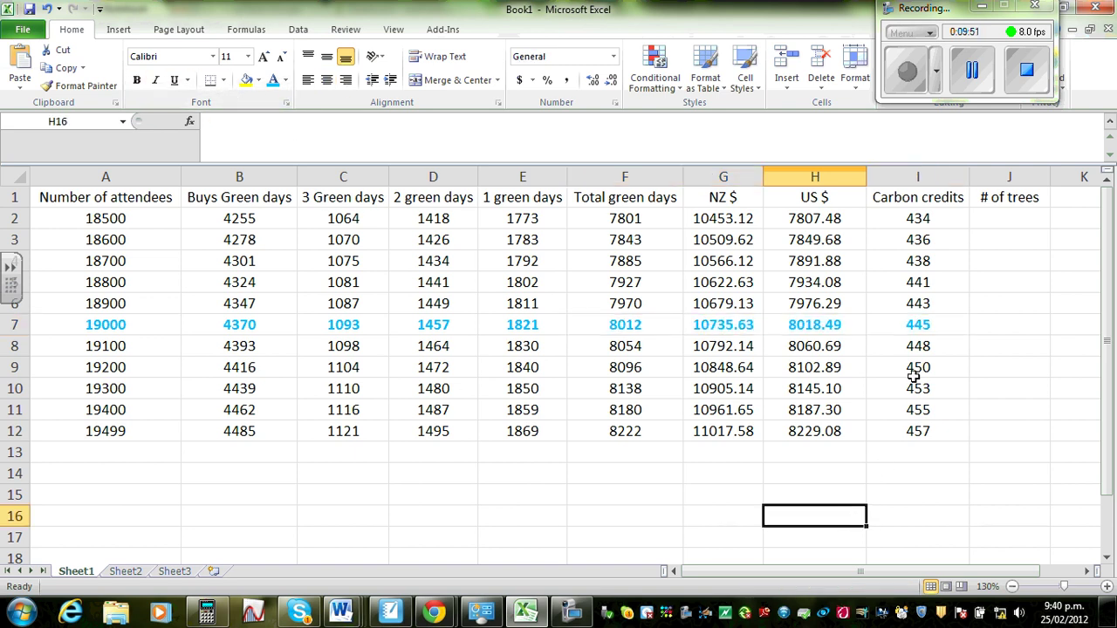
click(991, 226)
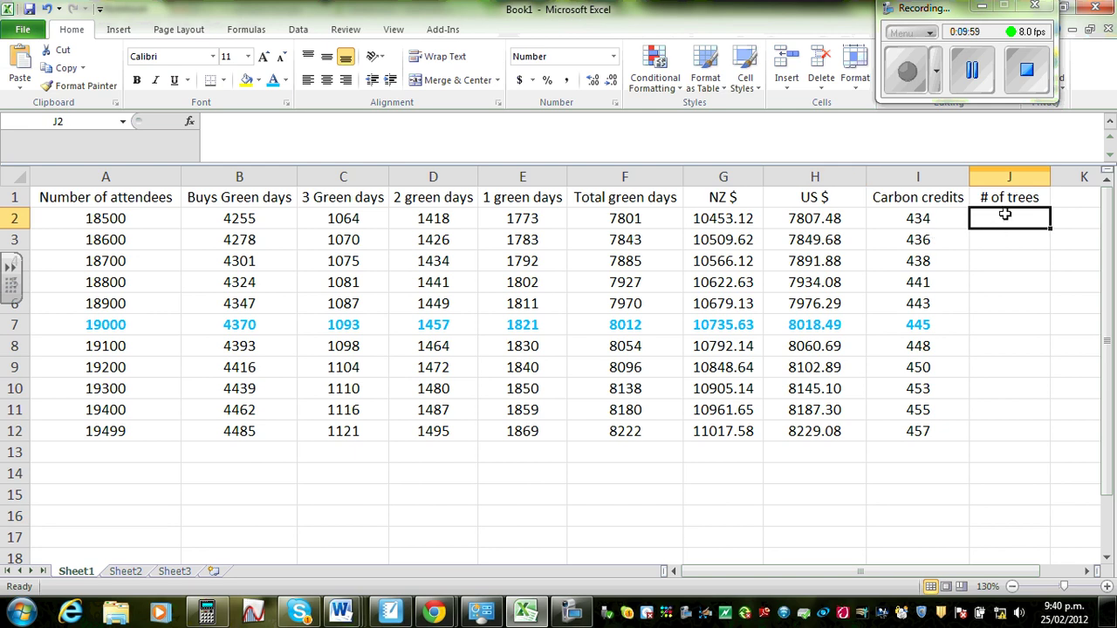
Enter =I2/3*10 in J2 and fill the tree counts (1446–1524) down to J12
text(=)
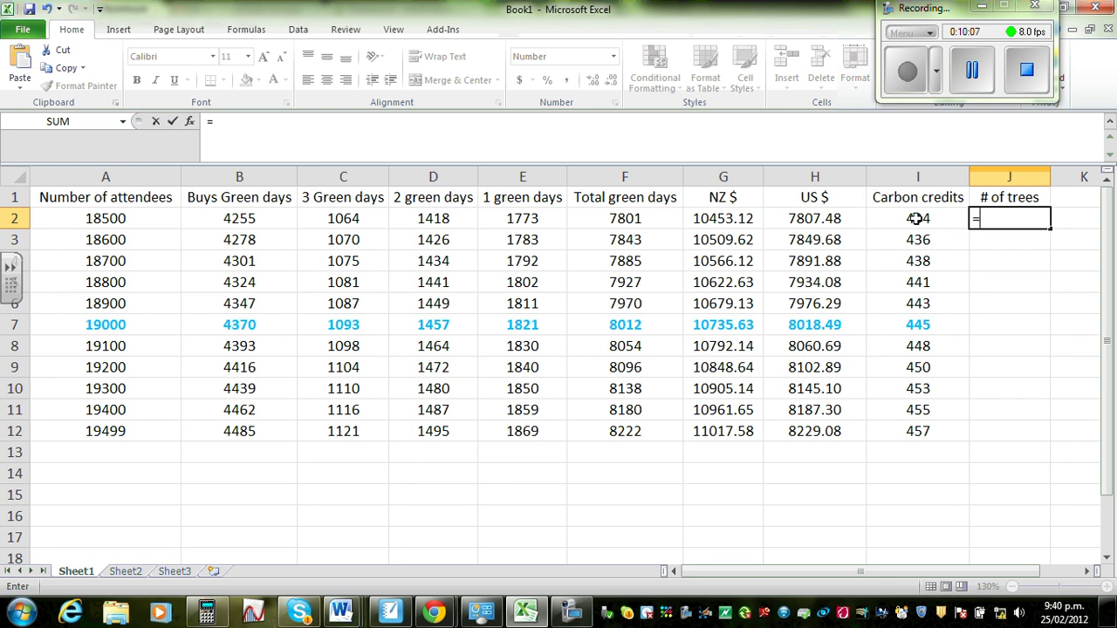
click(915, 219)
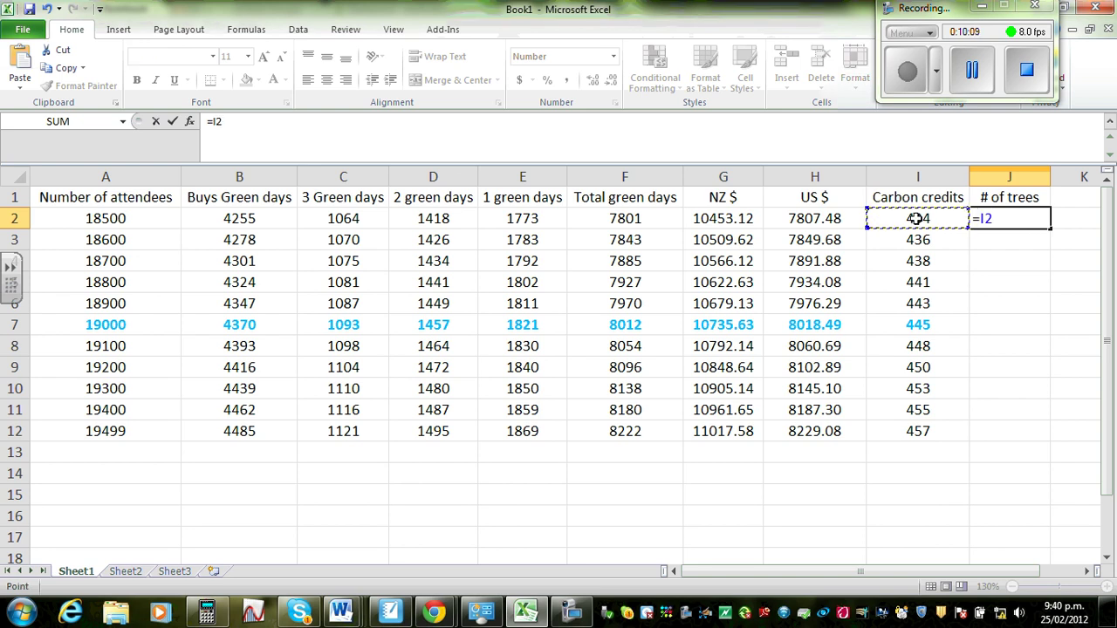
text(/3*)
text(10)
key(Return)
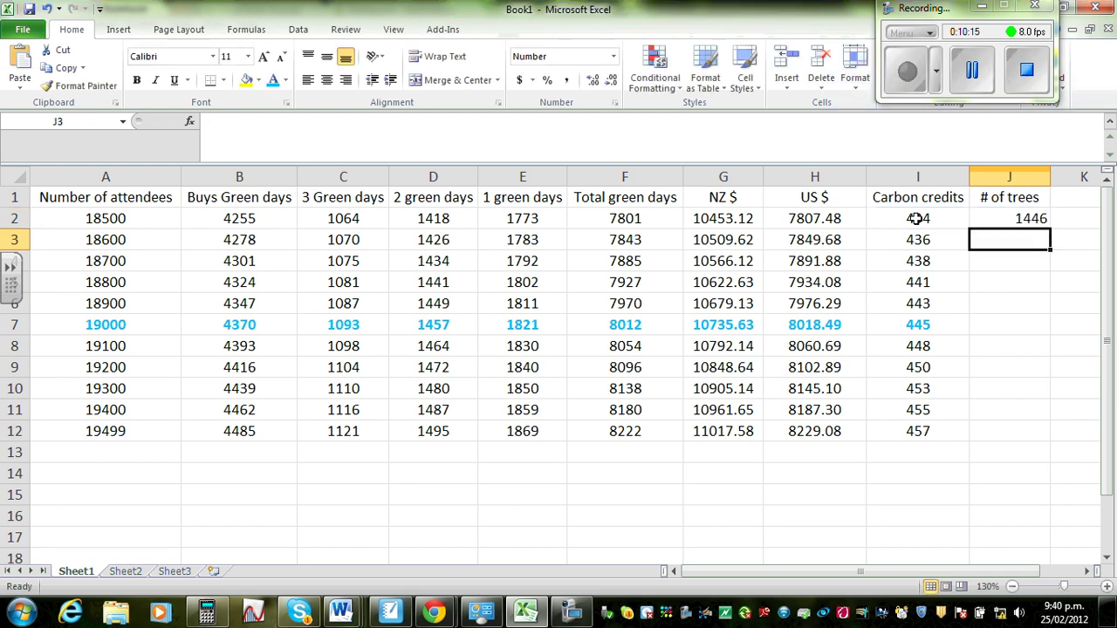
click(994, 218)
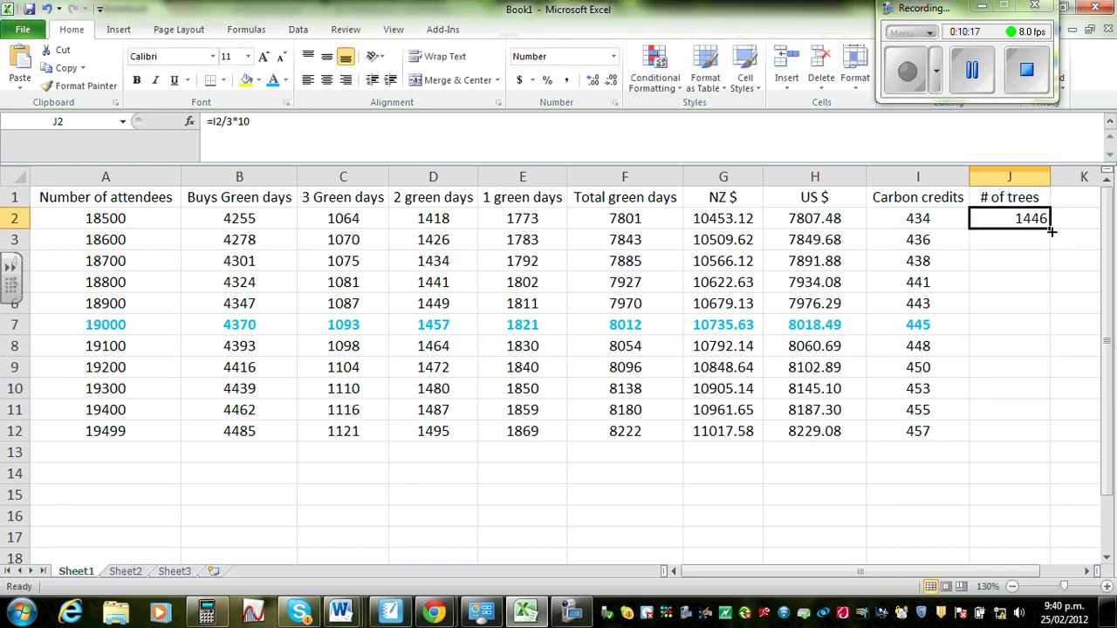
drag(1051, 230, 1022, 446)
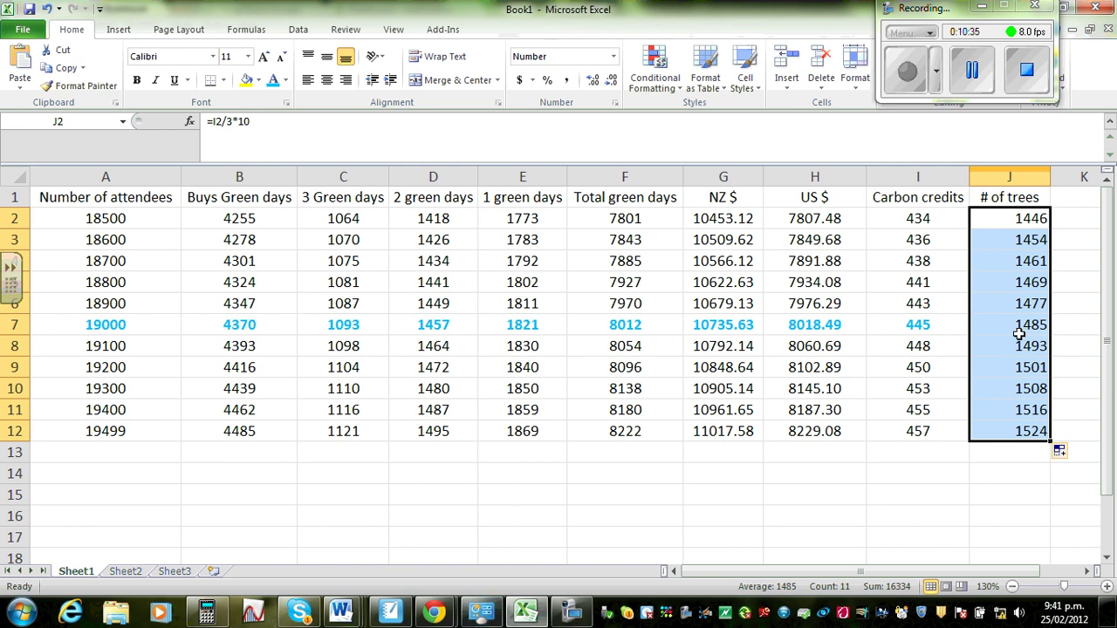
Scroll the Notebook example to its '# of trees = 1483' result for comparison with Excel
click(390, 611)
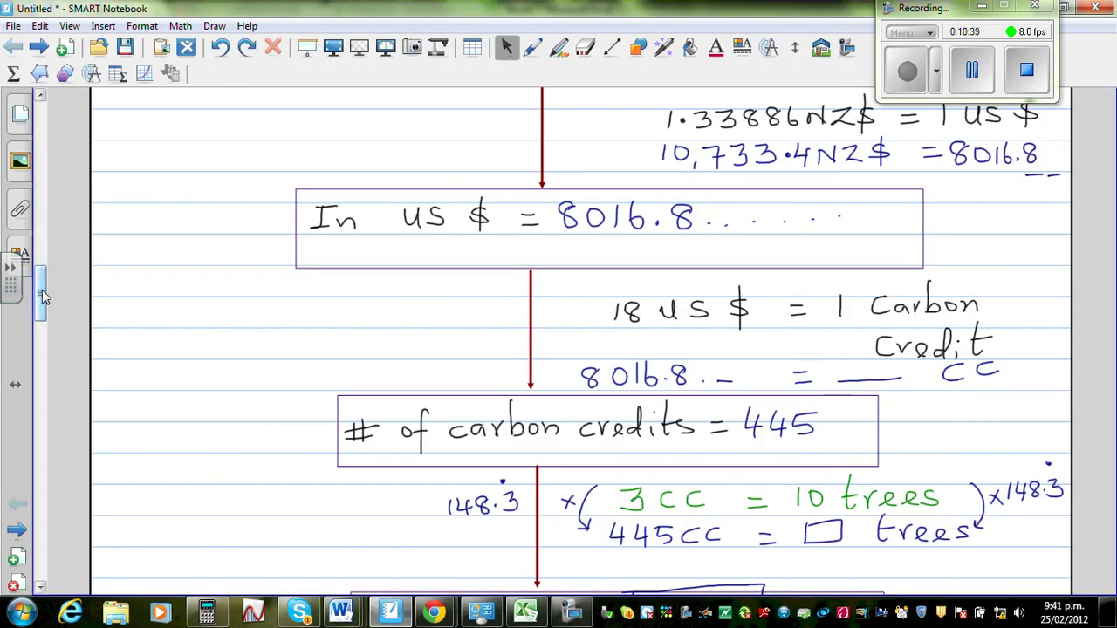
drag(44, 283, 43, 317)
scroll(44, 317, up, 2)
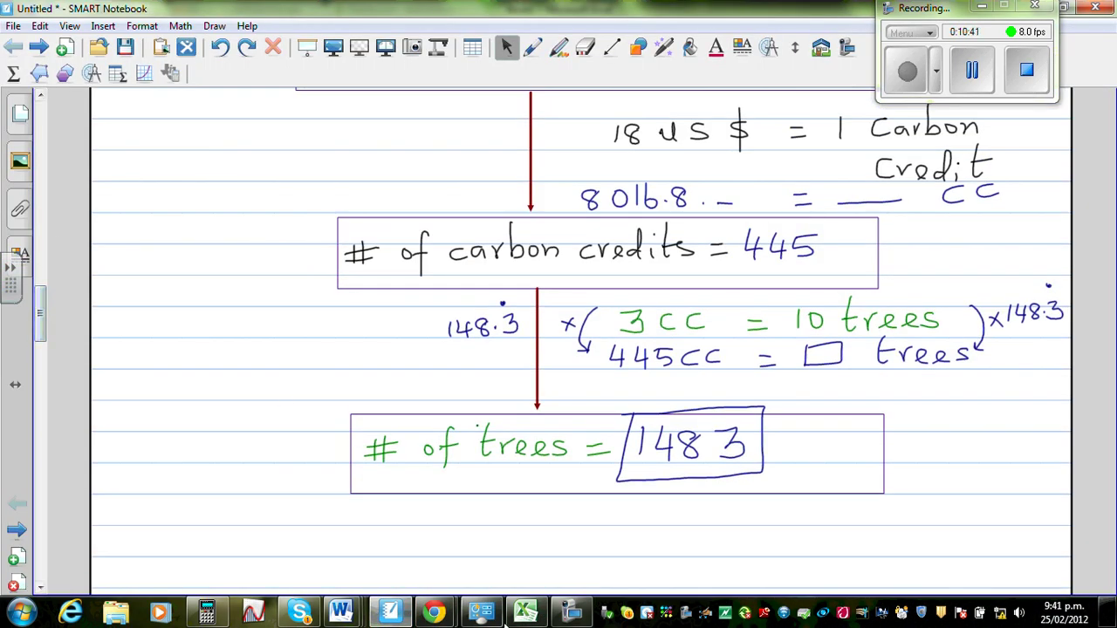
click(525, 611)
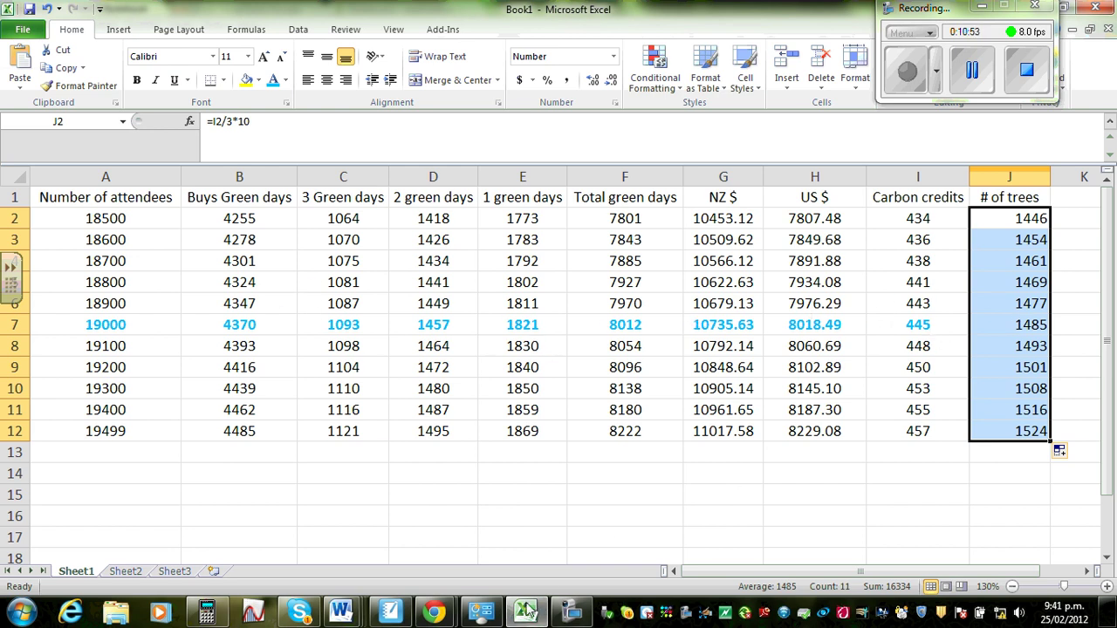
click(392, 613)
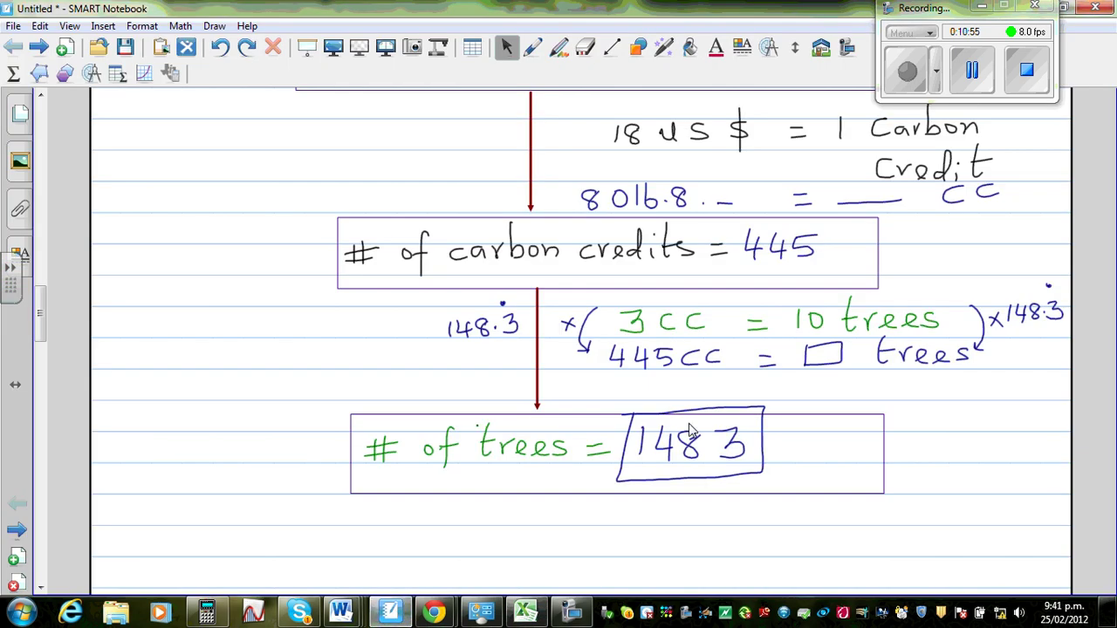